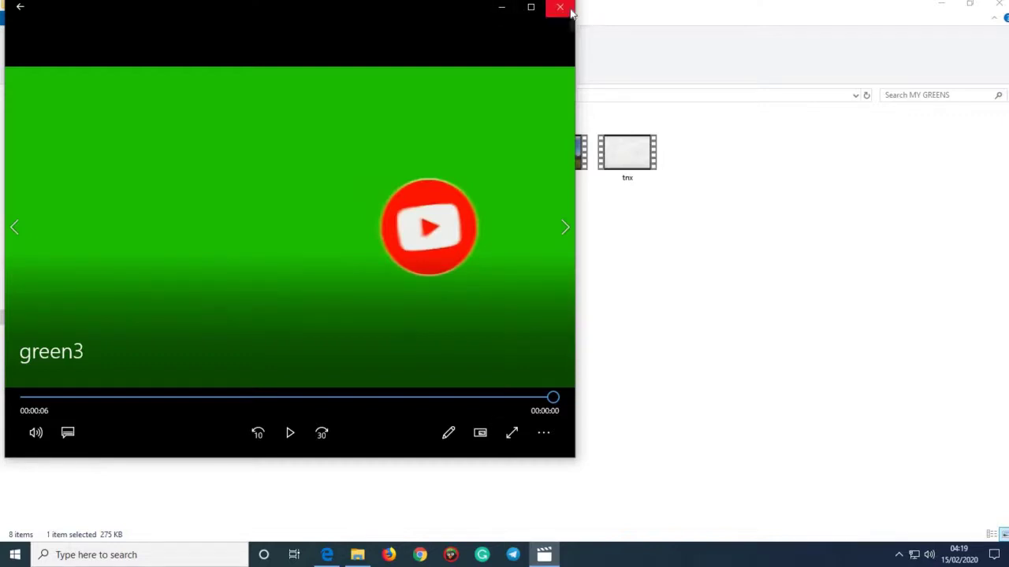
- Close the green3 preview, then play the tnx video from the MY GREENS folder and close it
click(566, 11)
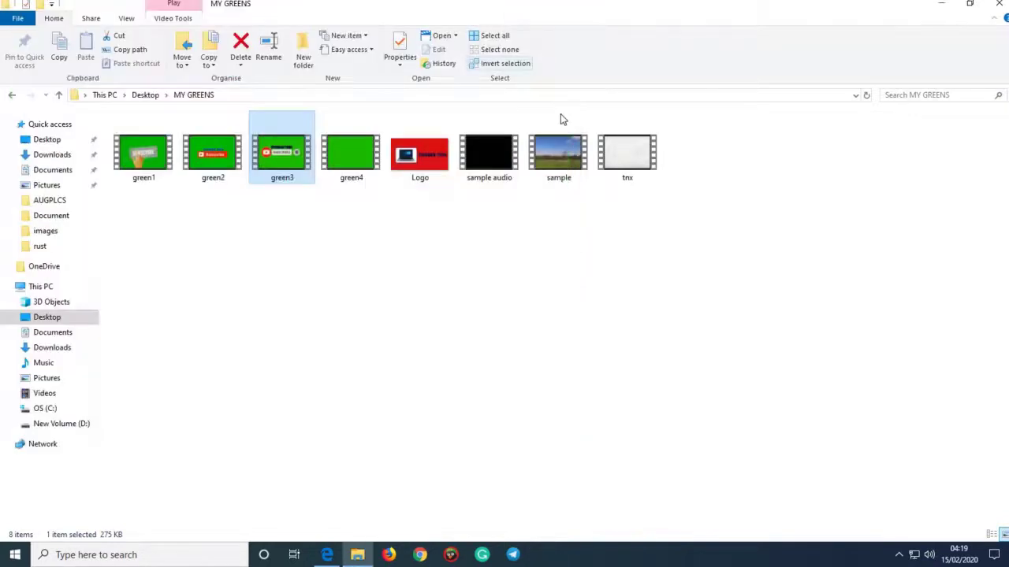
click(624, 163)
double_click(624, 163)
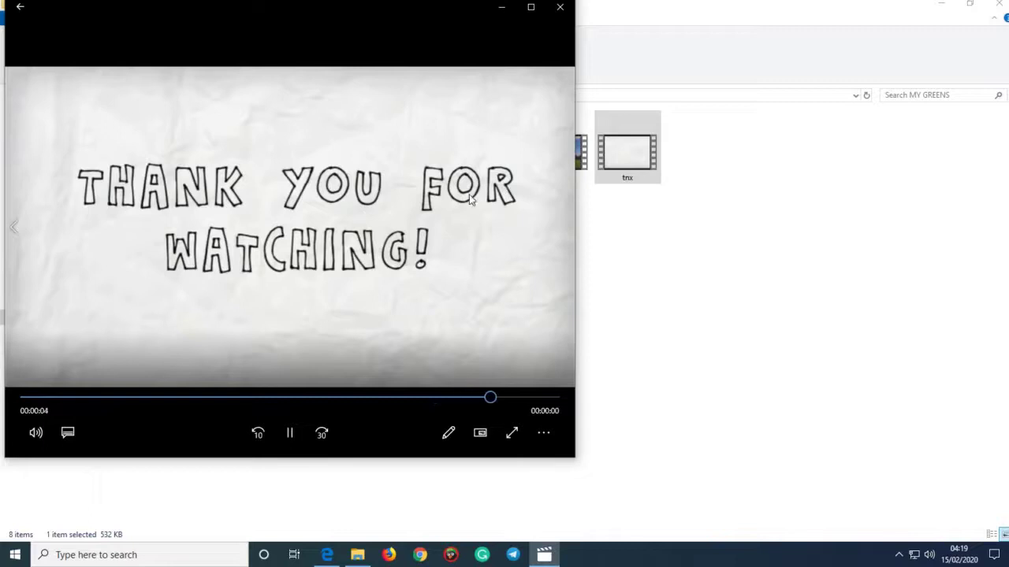
click(560, 8)
- Launch Shotcut through the Windows search, minimize the folder window and maximize the Shotcut window
click(197, 557)
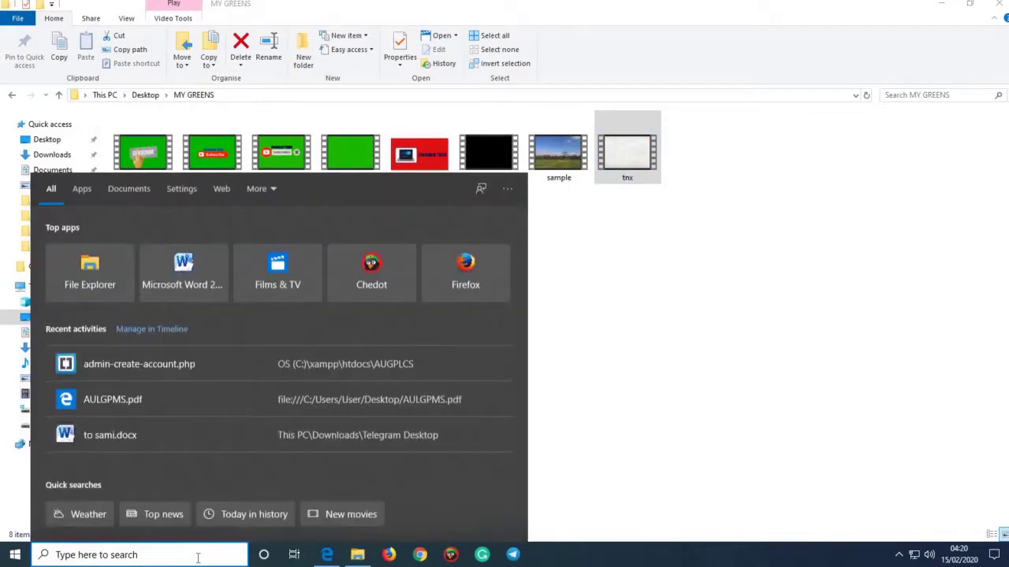
text(shot)
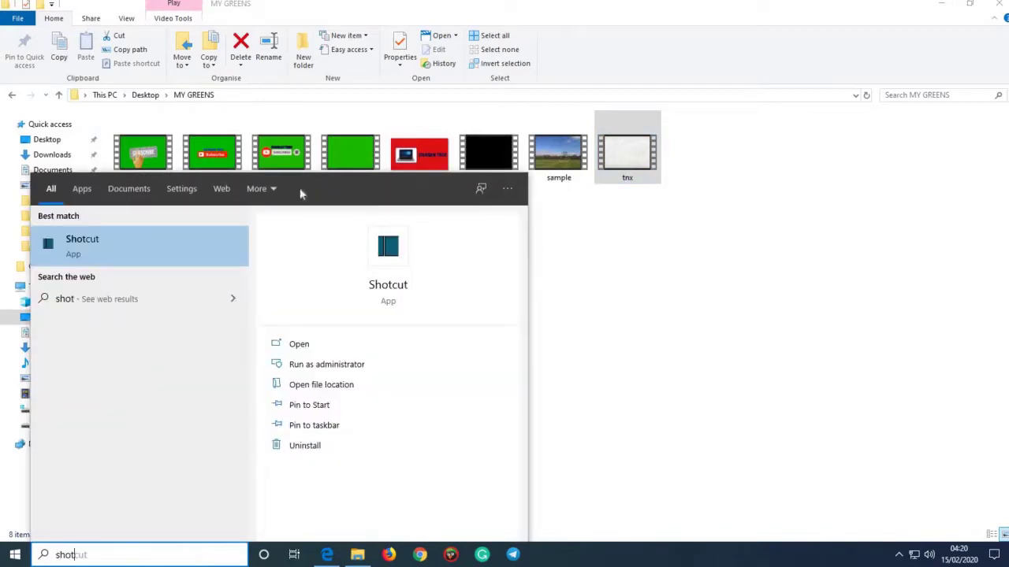
click(131, 253)
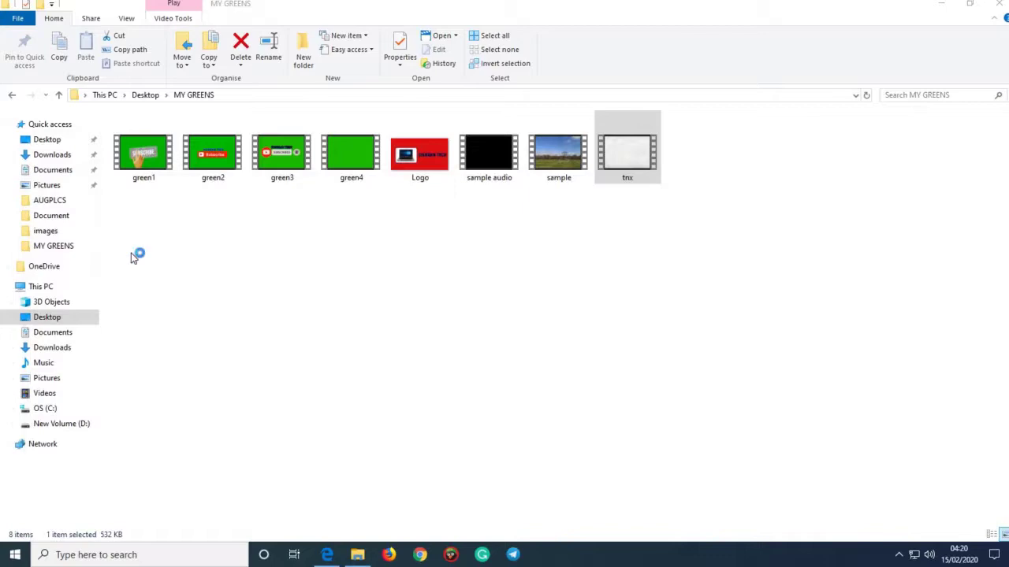
click(945, 6)
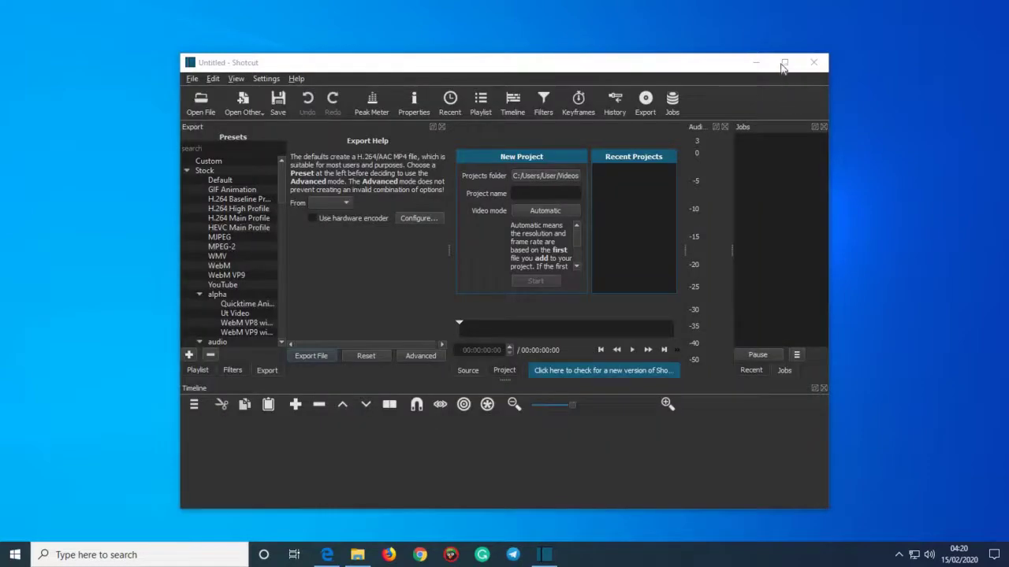
click(784, 62)
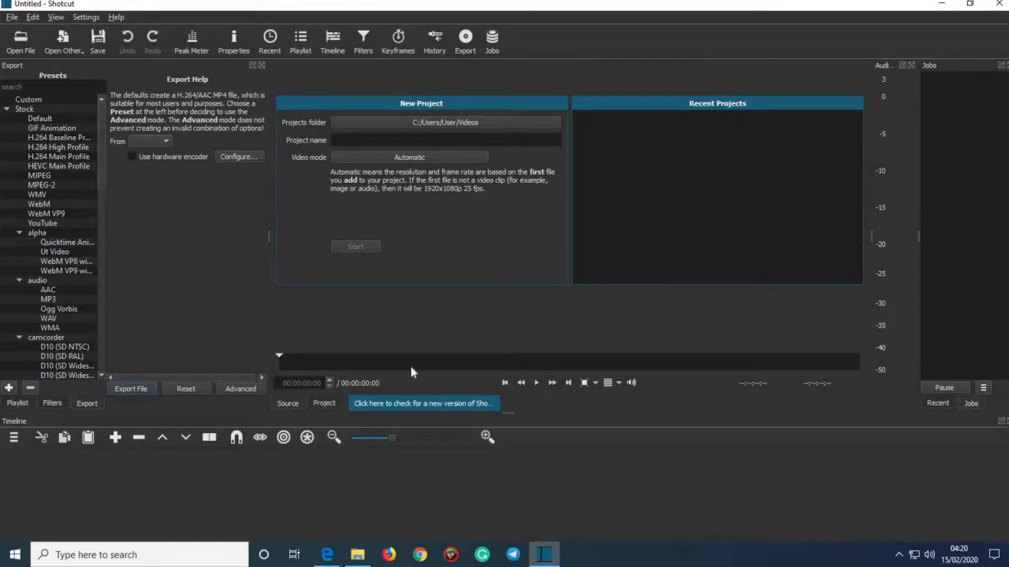
- Show the playlist, add the sample video to it from the MY GREENS folder and pause the playback
click(300, 41)
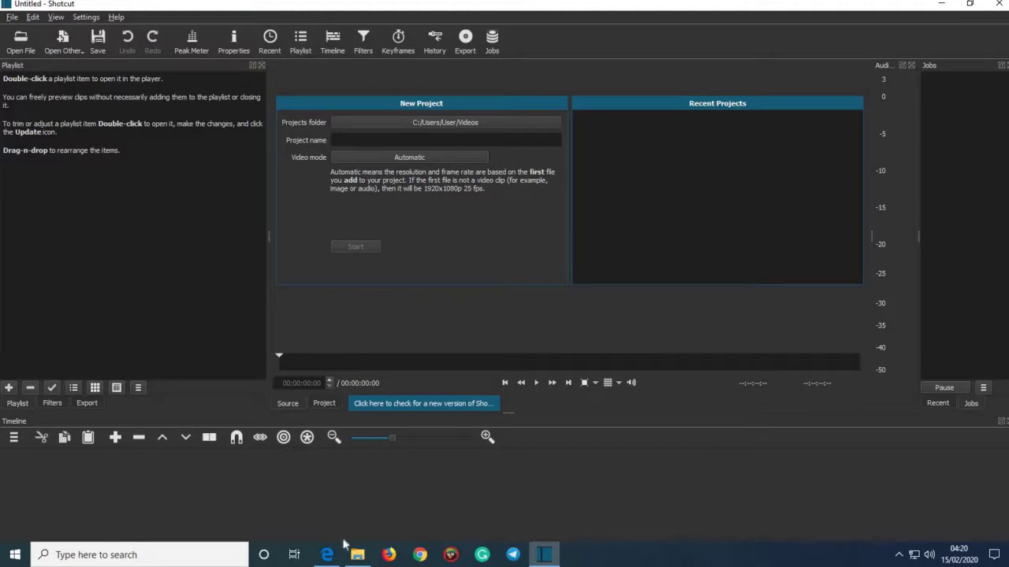
mouse_move(359, 557)
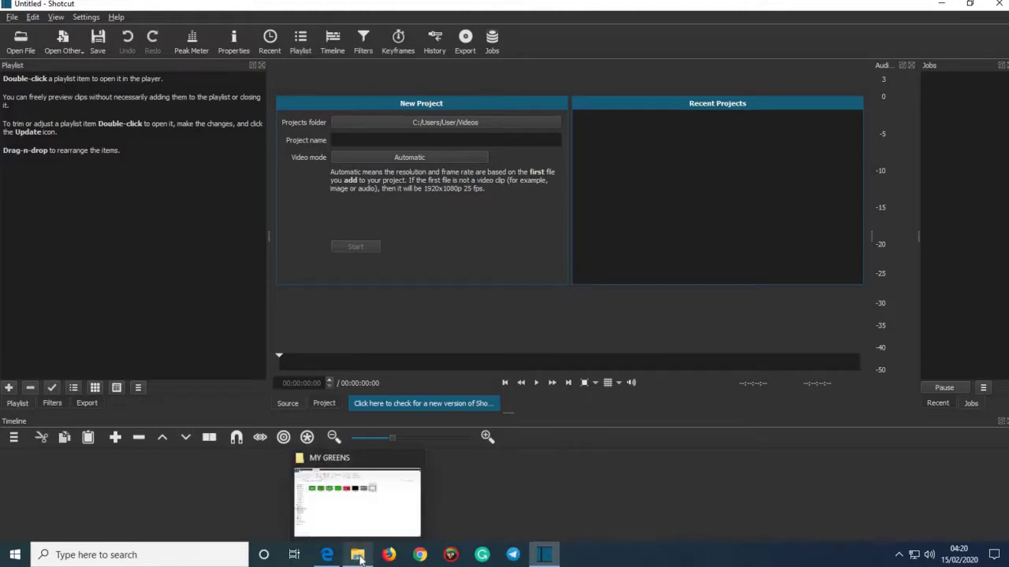
click(354, 514)
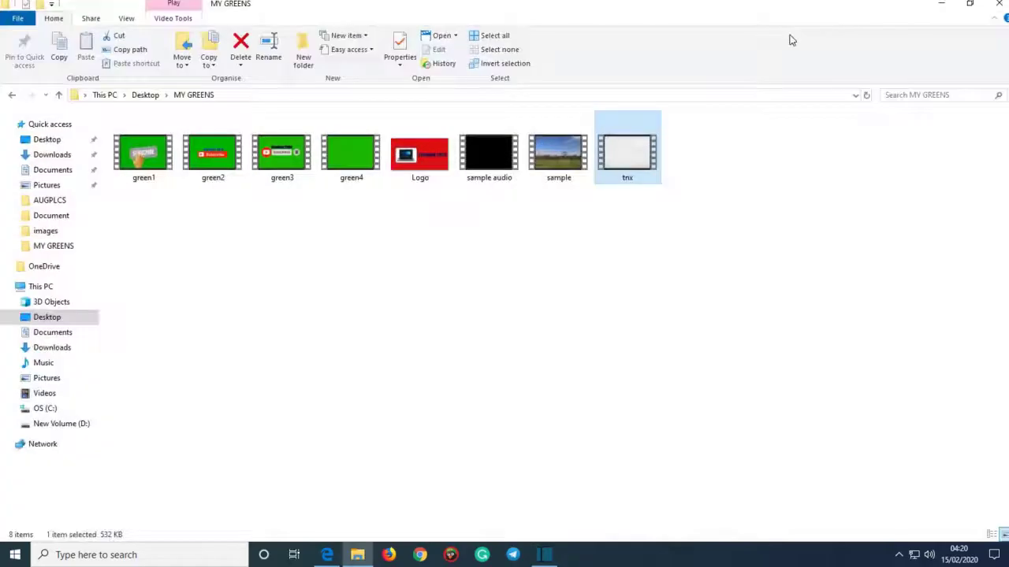
click(970, 5)
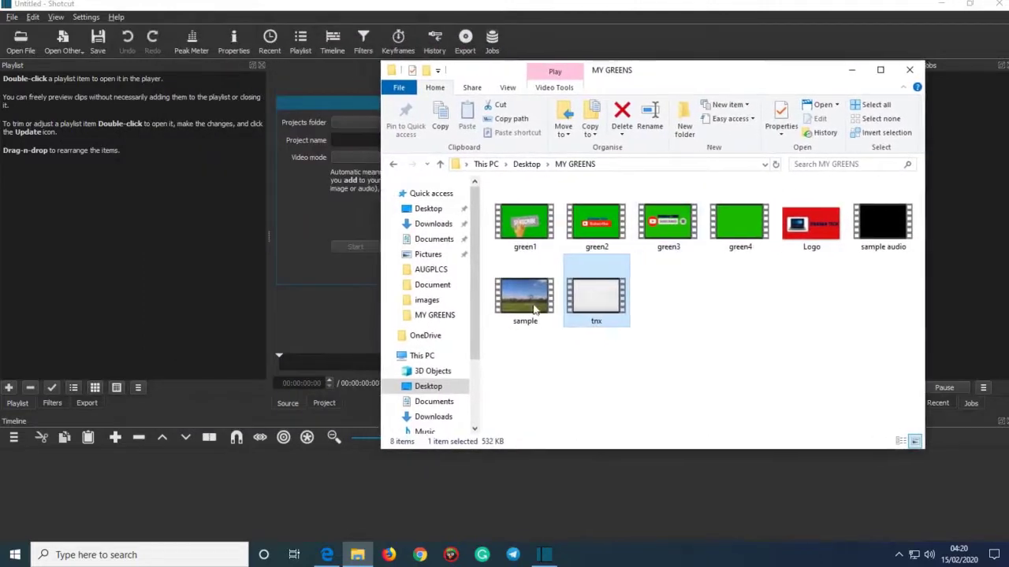
drag(533, 310, 140, 171)
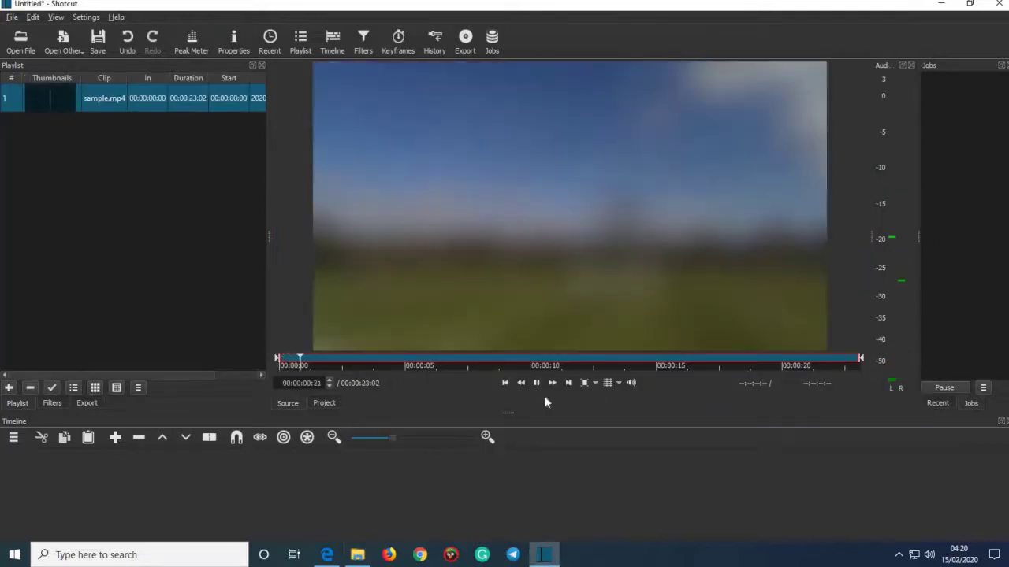
key(space)
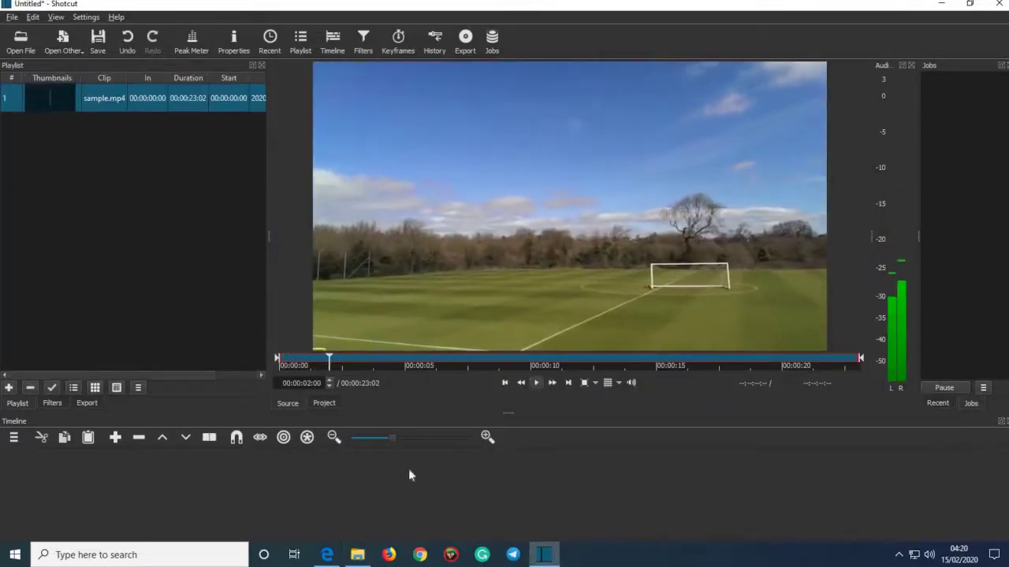
- Add green1, green2, green3 and the Logo image from the MY GREENS folder to the playlist
click(359, 555)
drag(524, 220, 157, 194)
drag(597, 221, 157, 194)
click(668, 220)
drag(113, 239, 94, 244)
drag(810, 225, 49, 252)
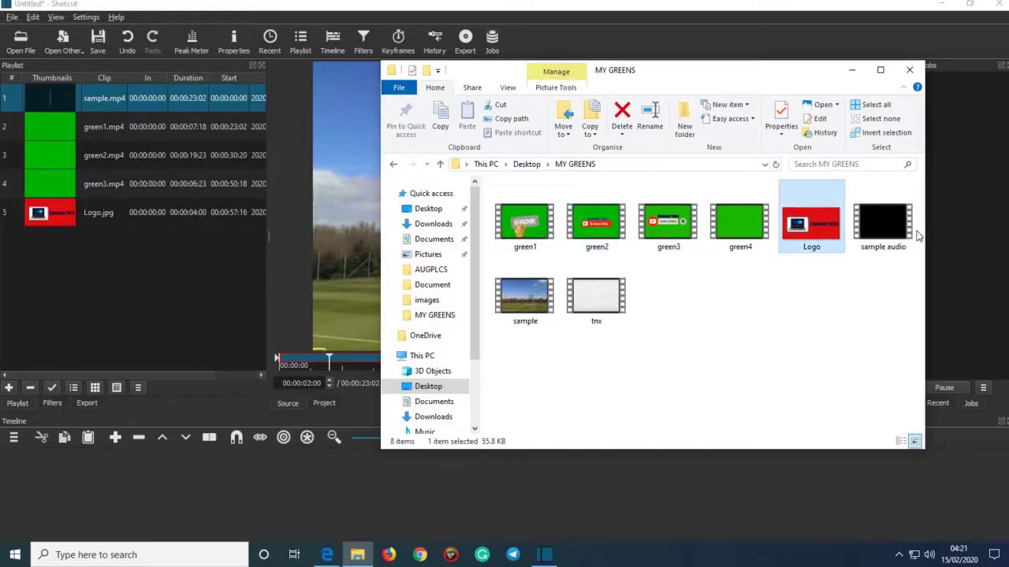
- Add the sample audio, tnx and green4 files to the playlist and close the folder window
drag(883, 225, 135, 304)
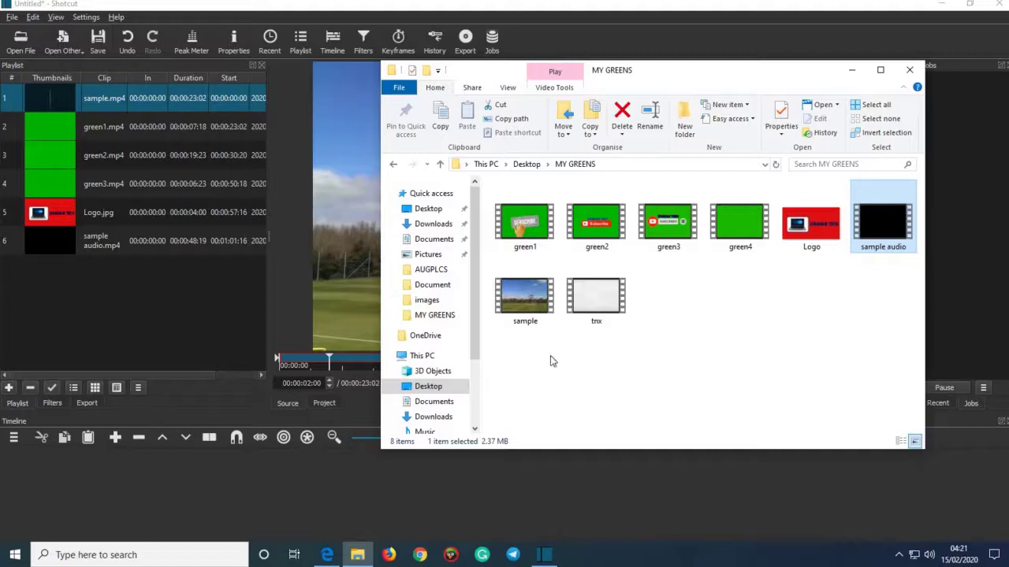
drag(596, 298, 86, 334)
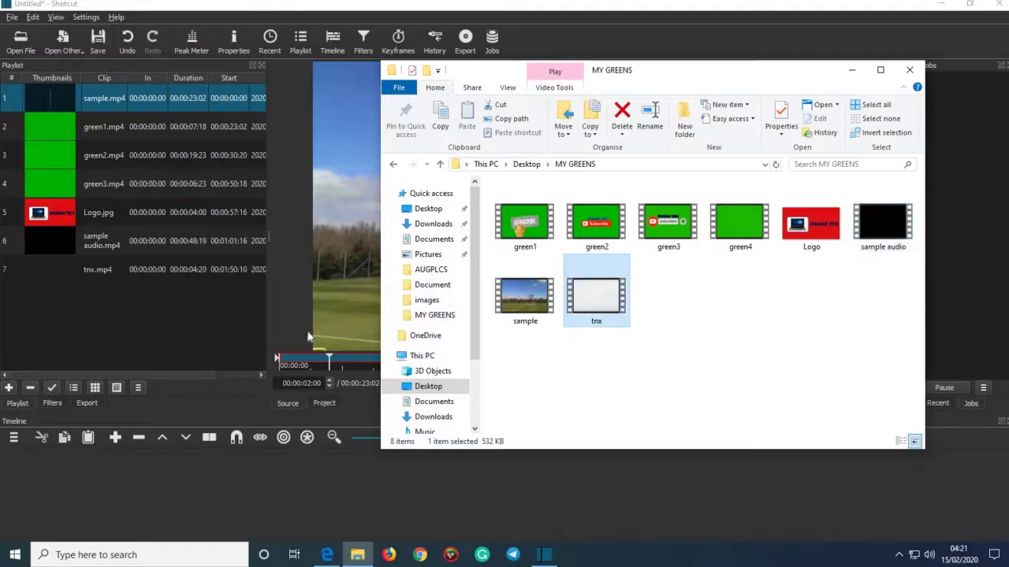
drag(740, 224, 101, 353)
click(910, 69)
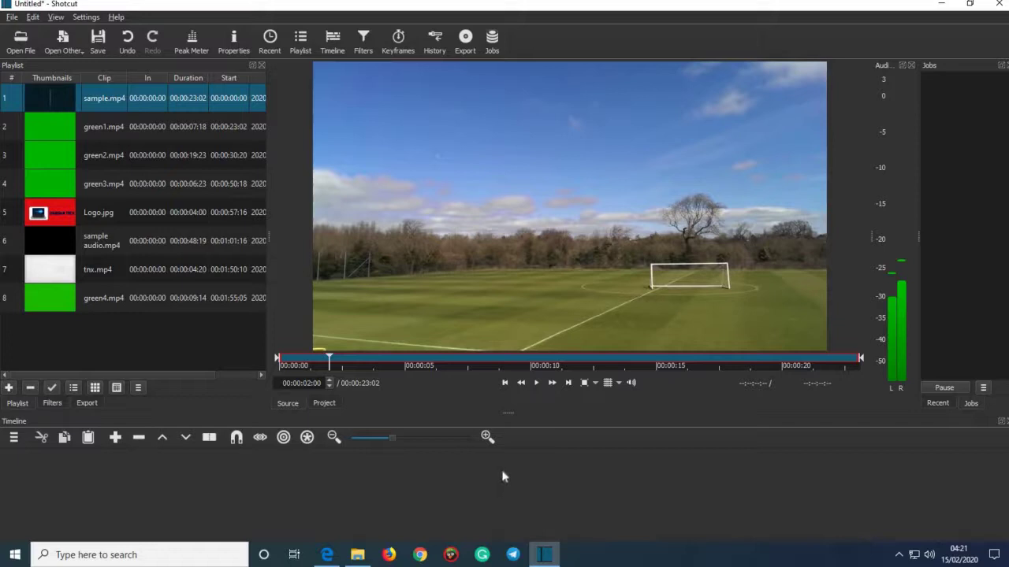
- Detach the timeline into a floating window and add a video track to it
click(1001, 422)
drag(536, 424, 586, 409)
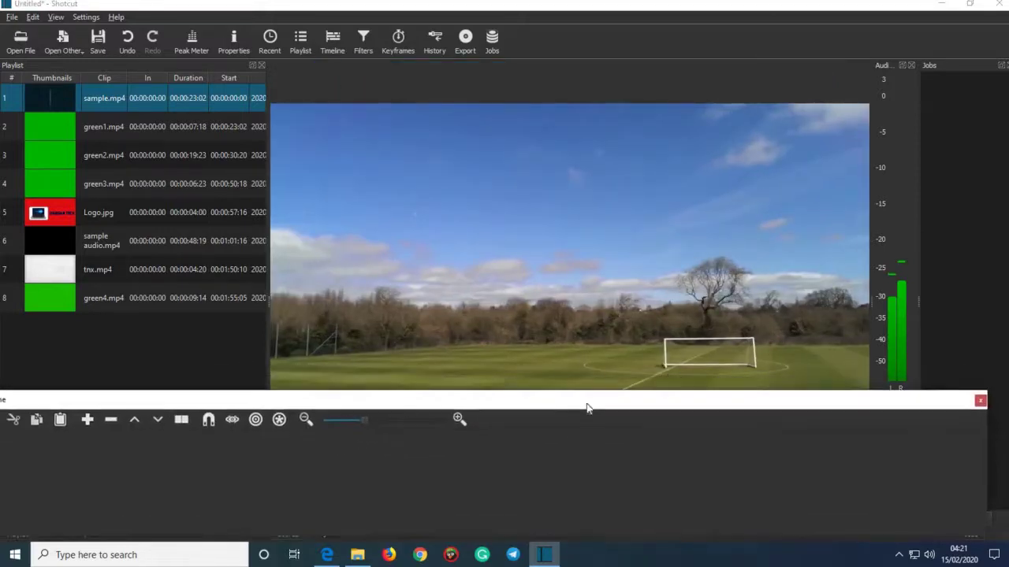
right_click(243, 472)
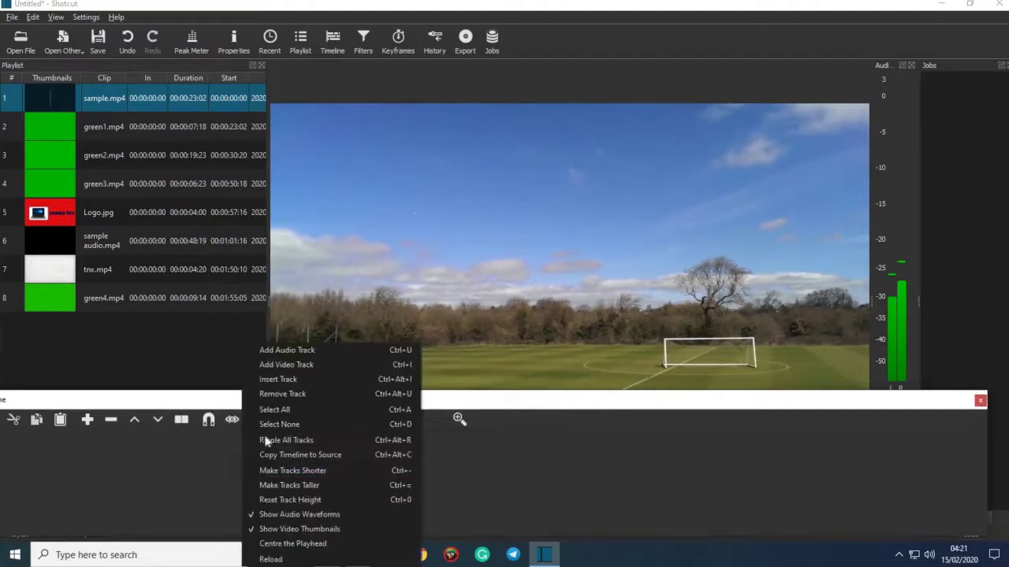
click(286, 366)
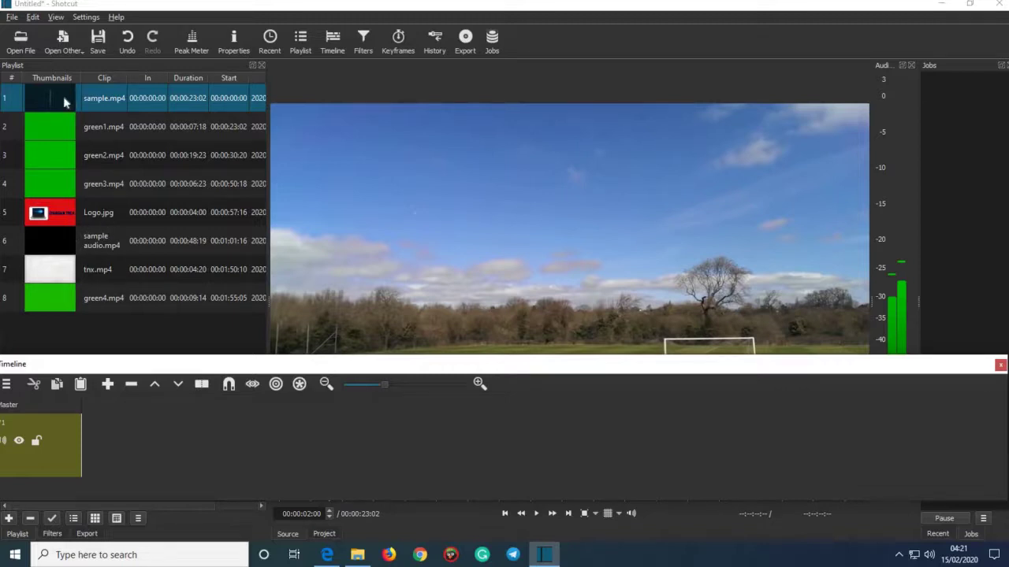
- Place sample.mp4 at the start of track V1 and play it, repositioning the floating timeline window
drag(102, 97, 224, 455)
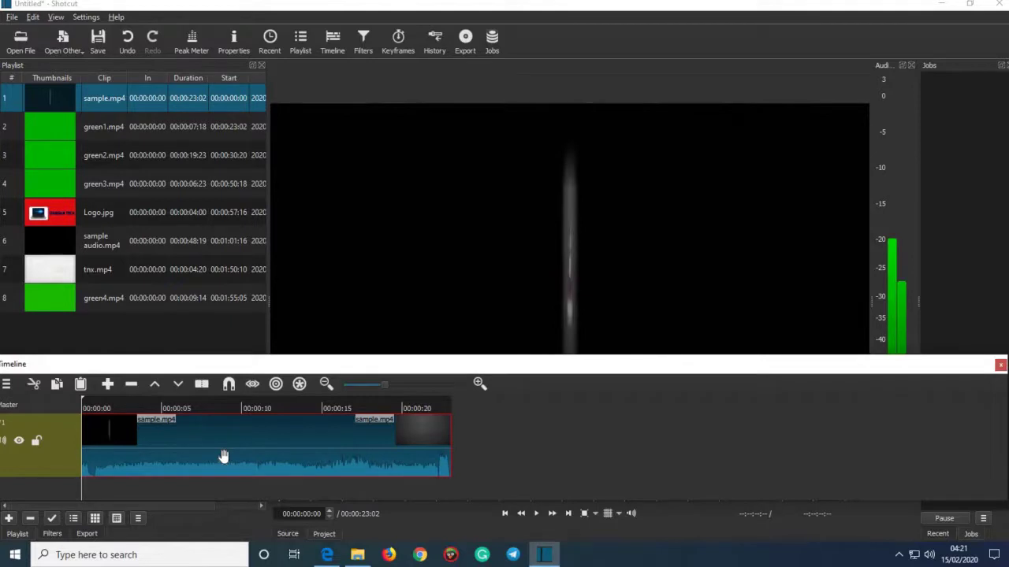
key(space)
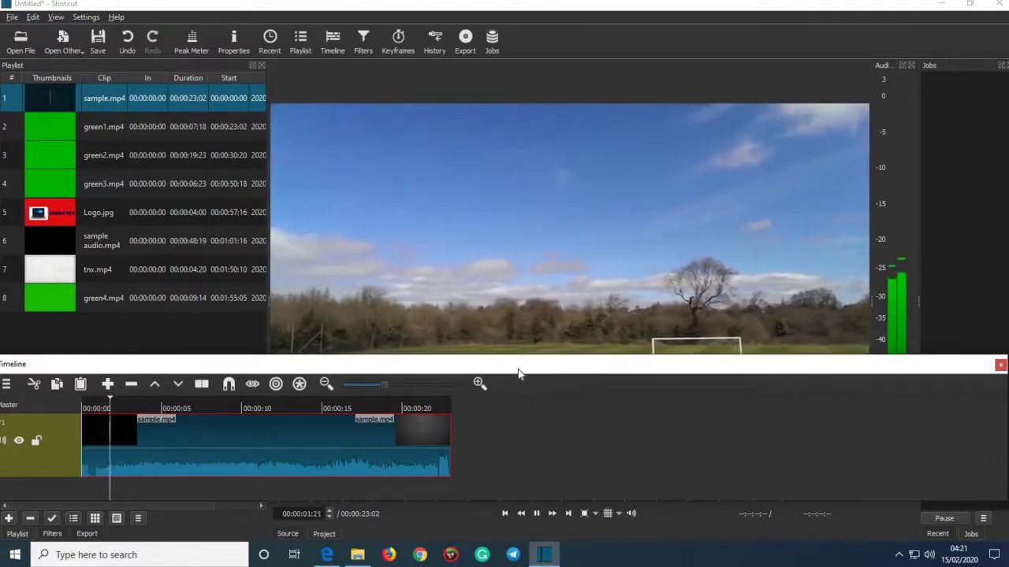
drag(518, 369, 530, 439)
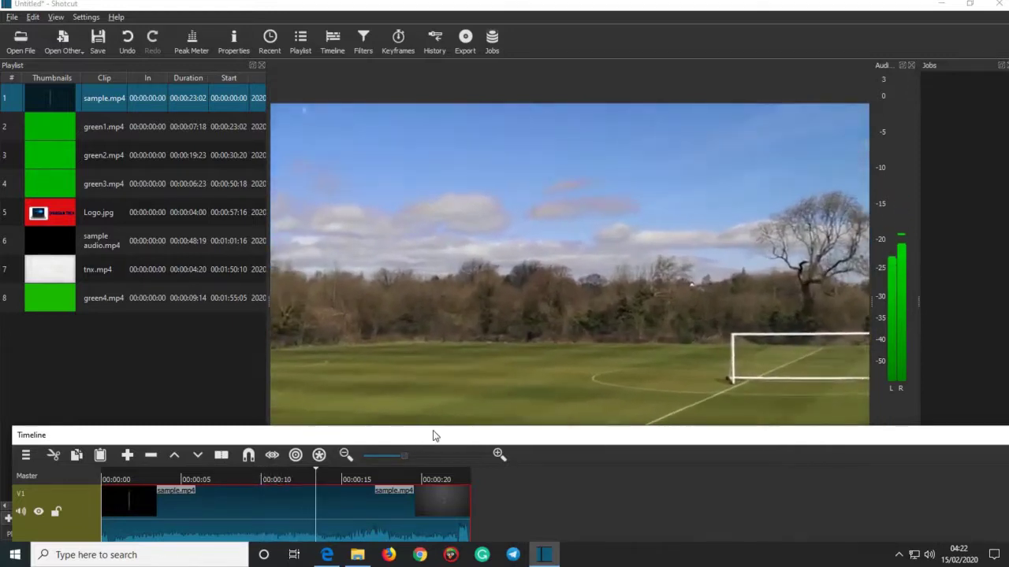
drag(442, 386, 455, 326)
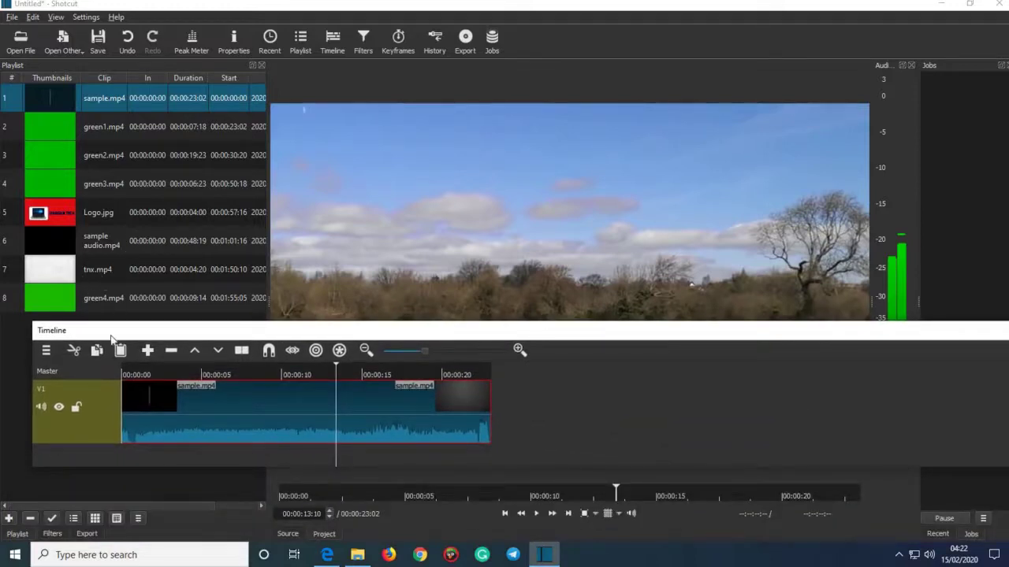
- Append tnx.mp4 directly after sample.mp4 on track V1 and play part of the timeline
drag(98, 270, 512, 446)
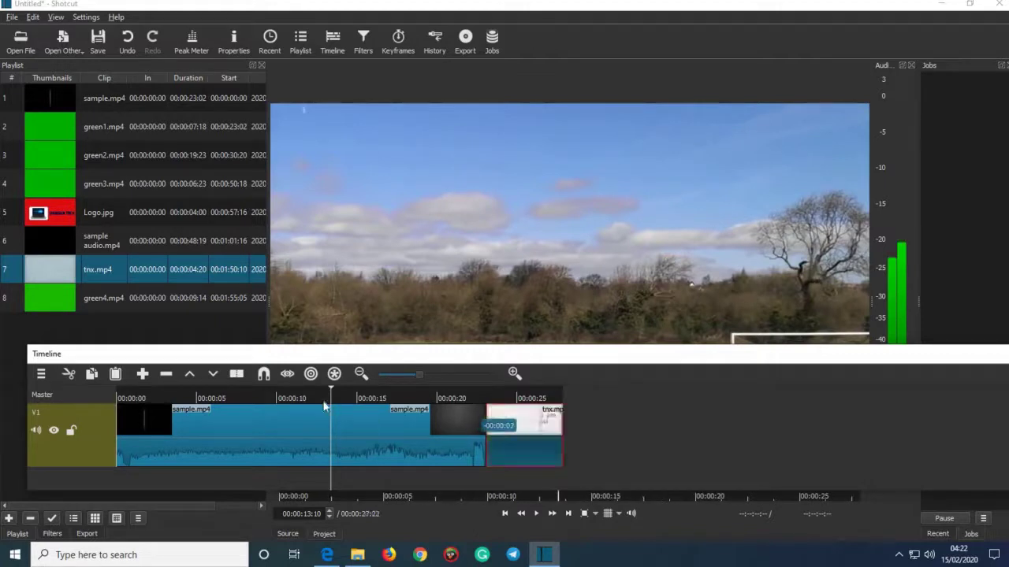
drag(340, 400, 483, 410)
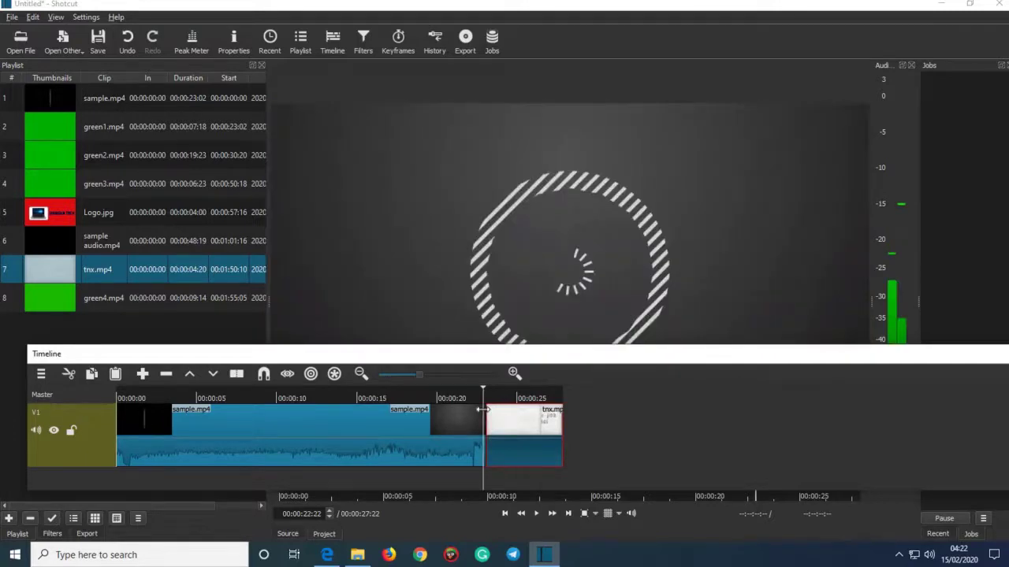
key(space)
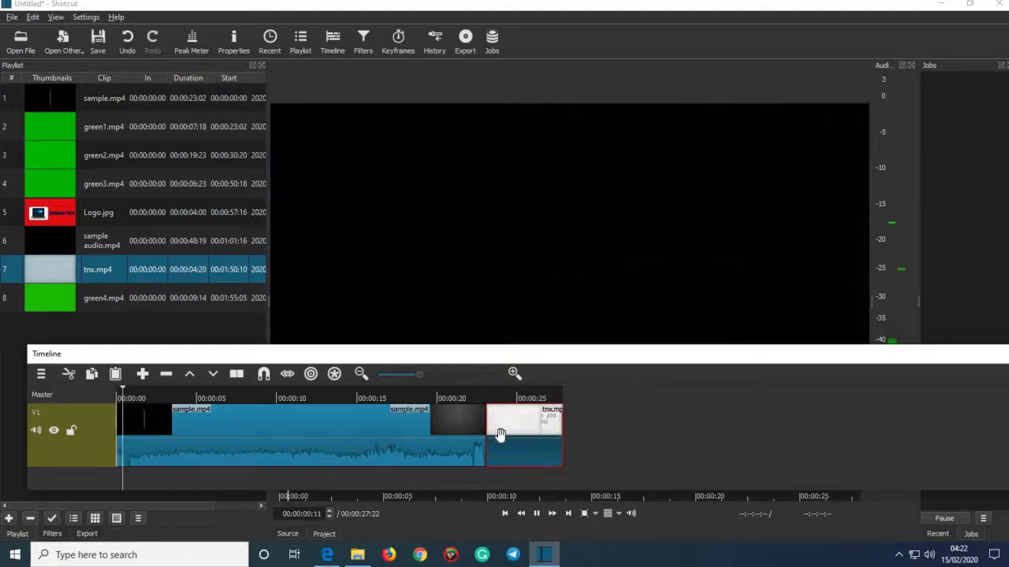
key(space)
- Add a second video track above V1 and enlarge the floating timeline window to show both tracks
drag(555, 360, 602, 313)
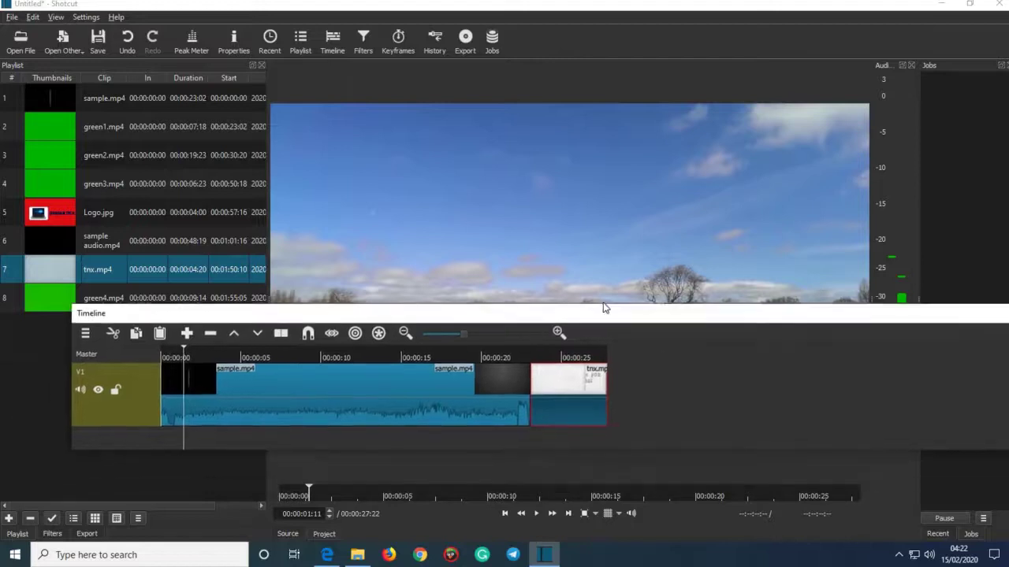
right_click(431, 440)
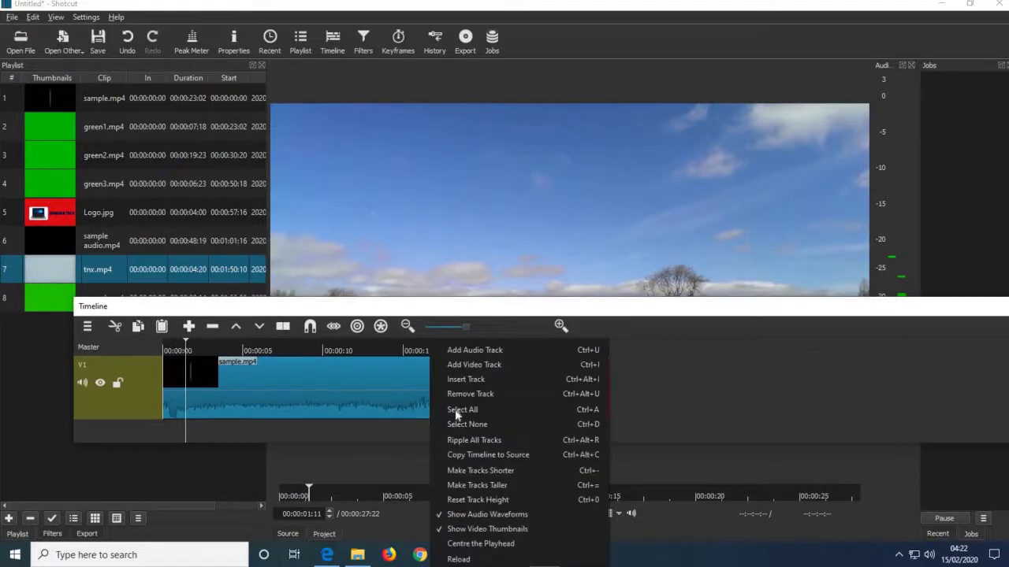
click(475, 364)
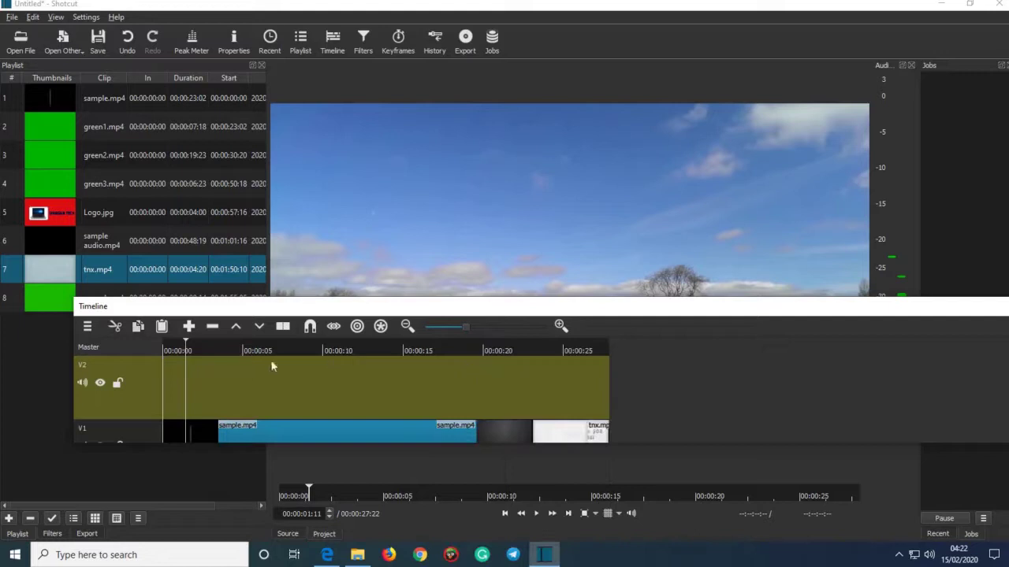
drag(362, 309, 469, 301)
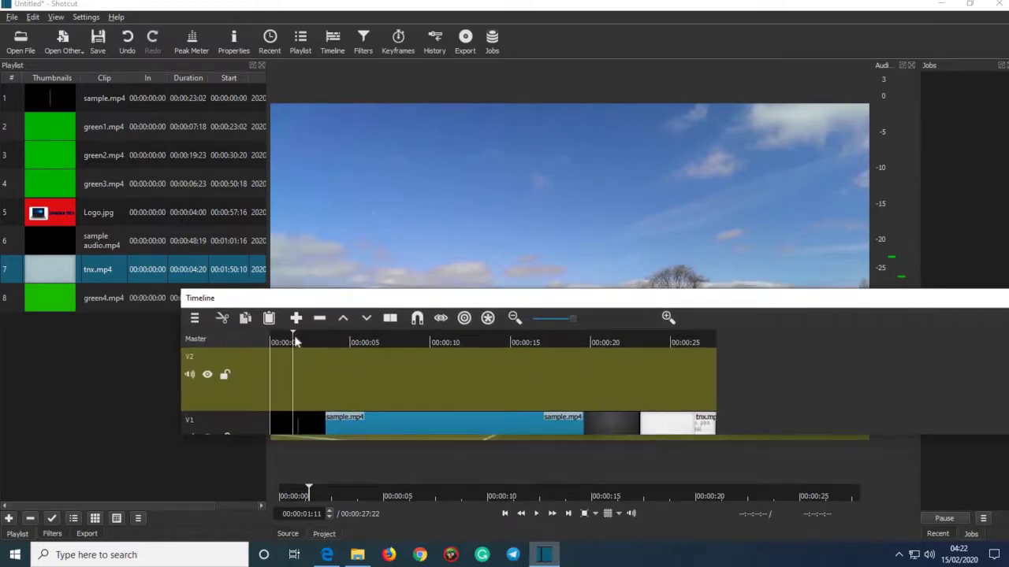
click(281, 340)
drag(379, 437, 370, 539)
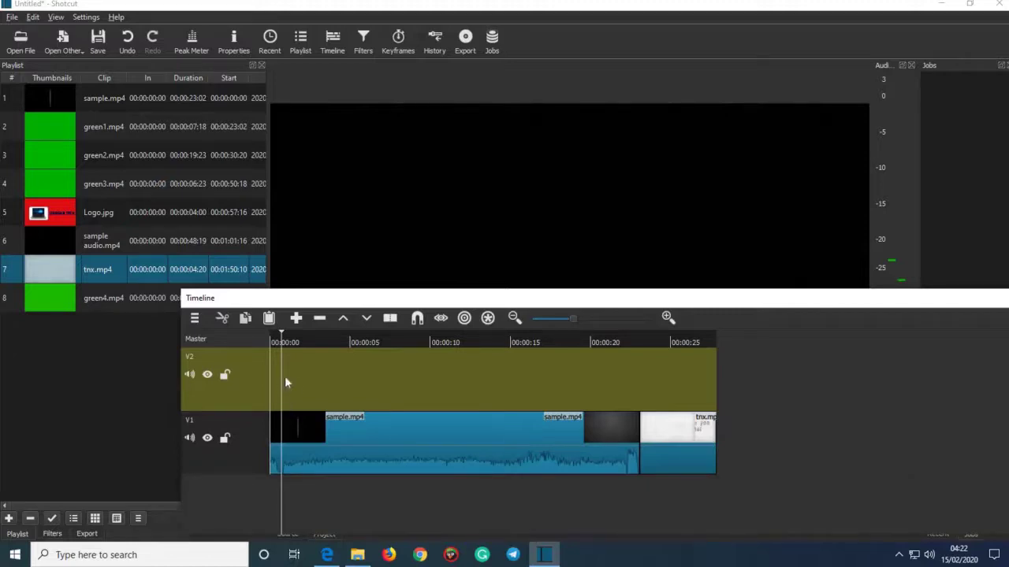
- Place green1.mp4 on track V2, starting about 2 seconds into the timeline
click(293, 379)
click(301, 385)
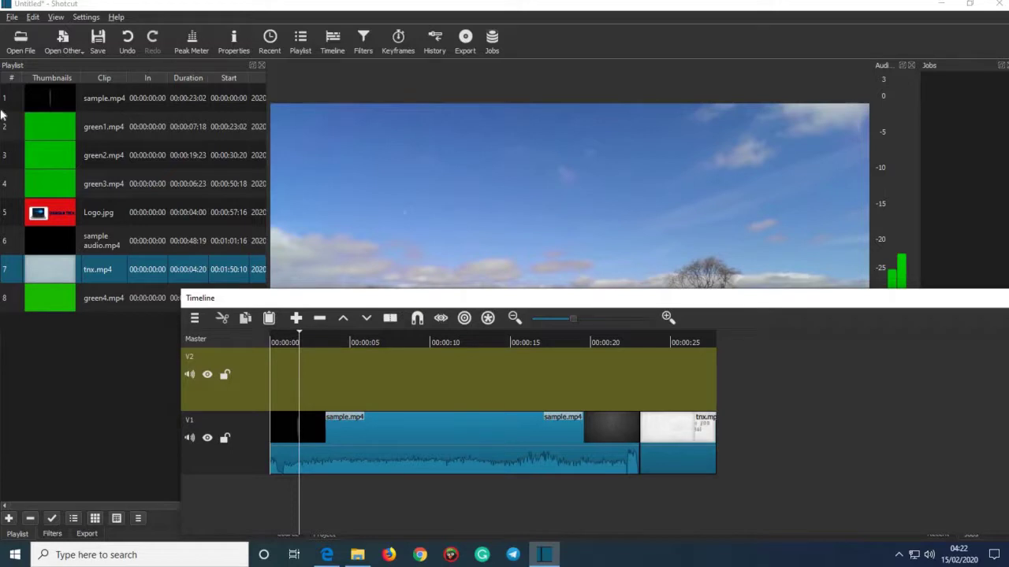
drag(51, 133, 482, 392)
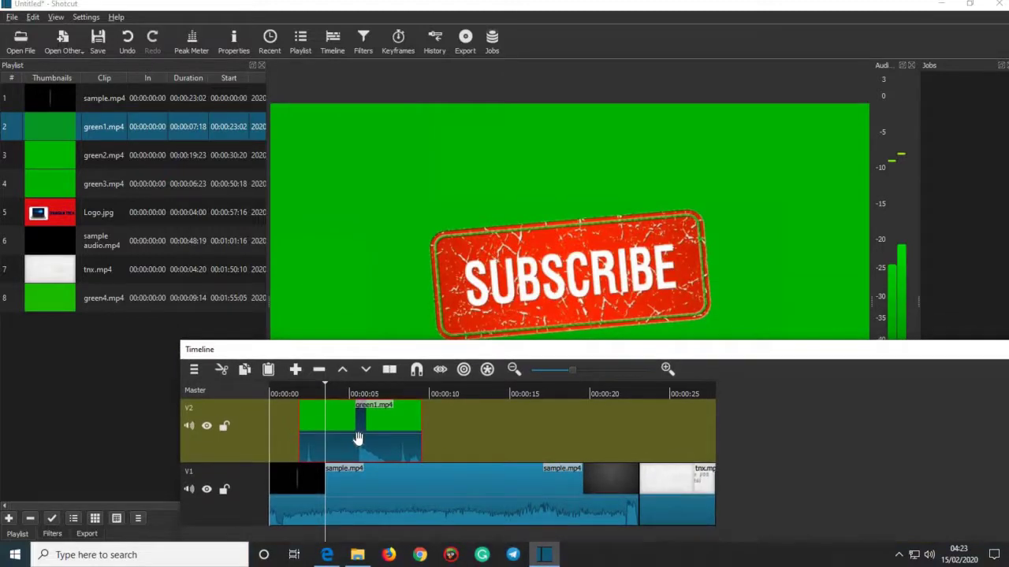
- Open the list of available filters for the green1.mp4 clip on track V2
click(364, 41)
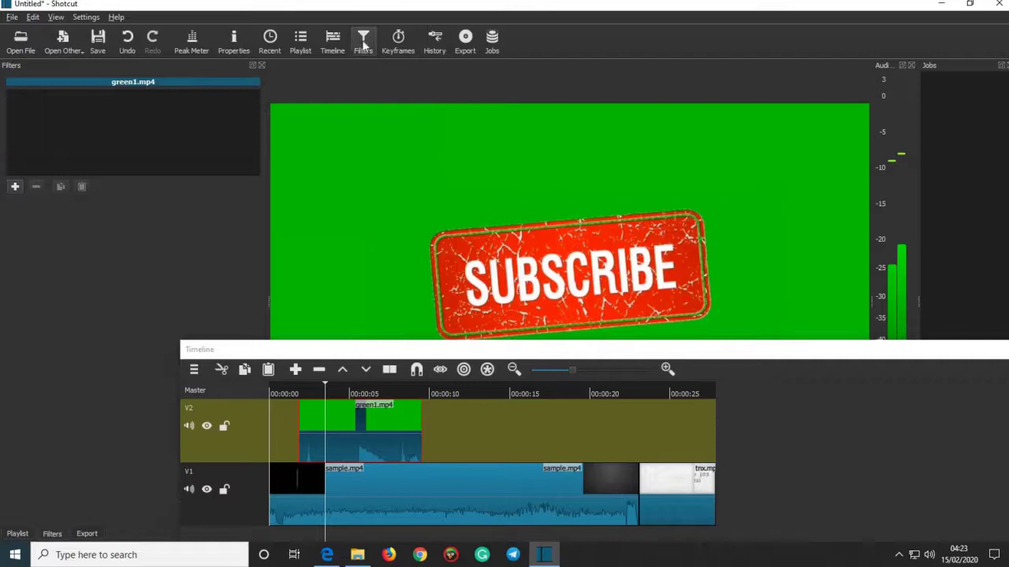
click(15, 186)
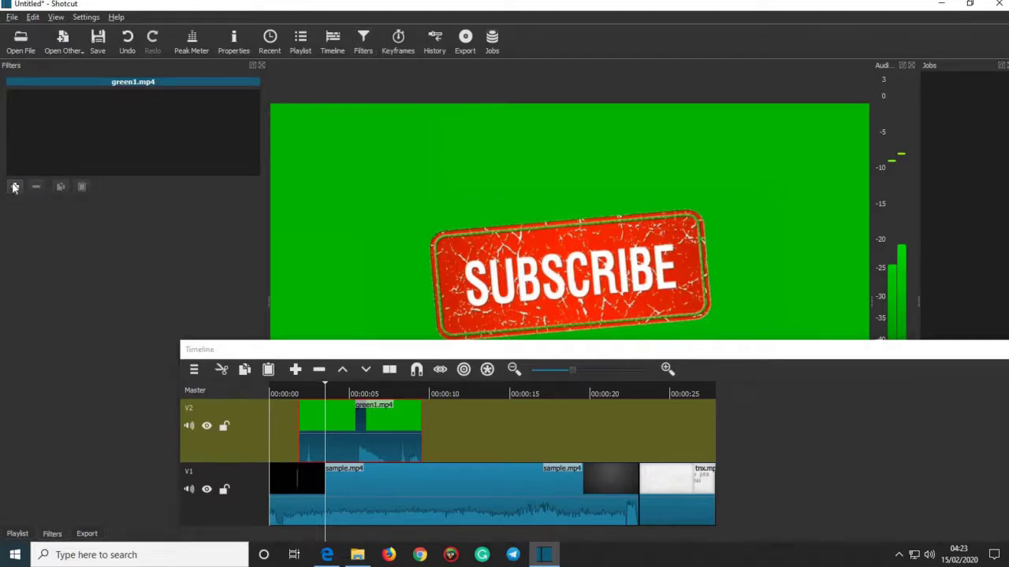
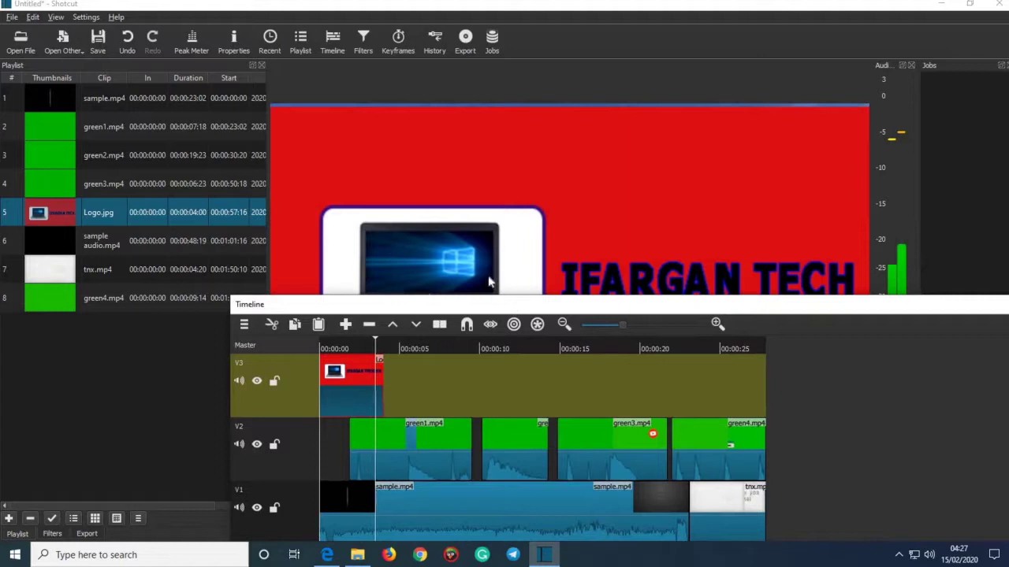
- Apply the Chroma Key: Advanced filter to Logo.jpg on track V3 with the key colour set to red #ff0000
drag(498, 313, 465, 346)
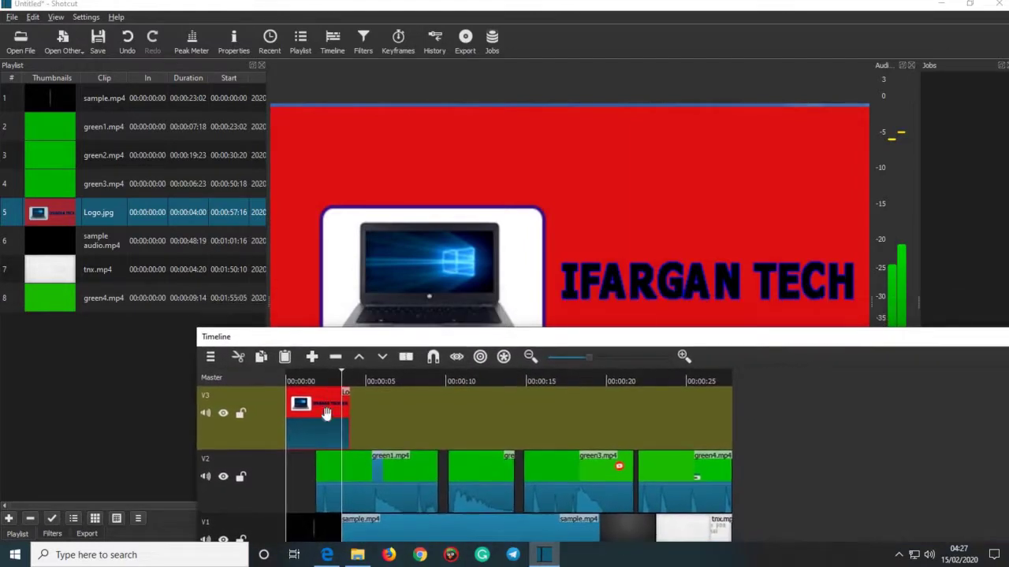
click(362, 39)
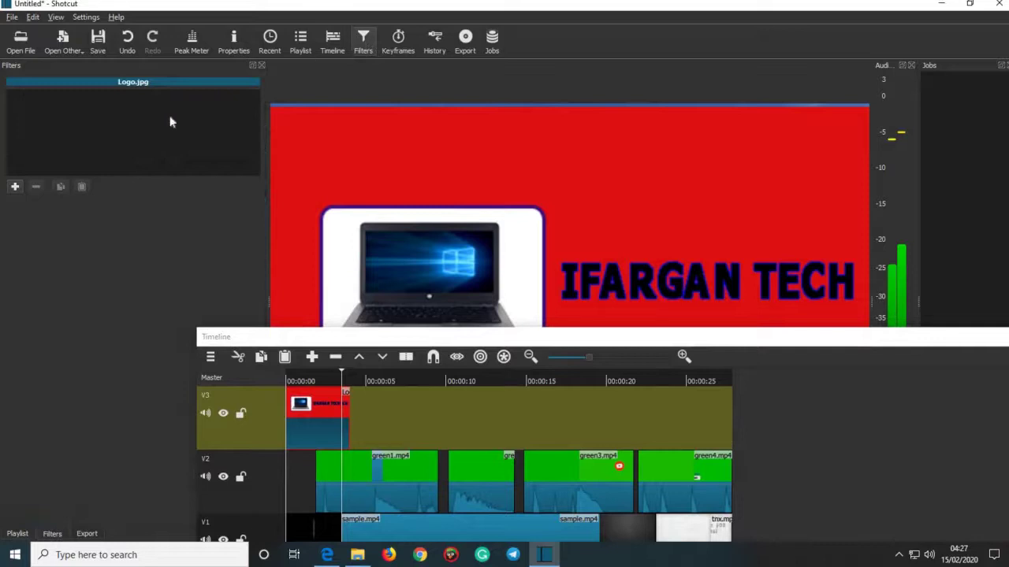
click(15, 186)
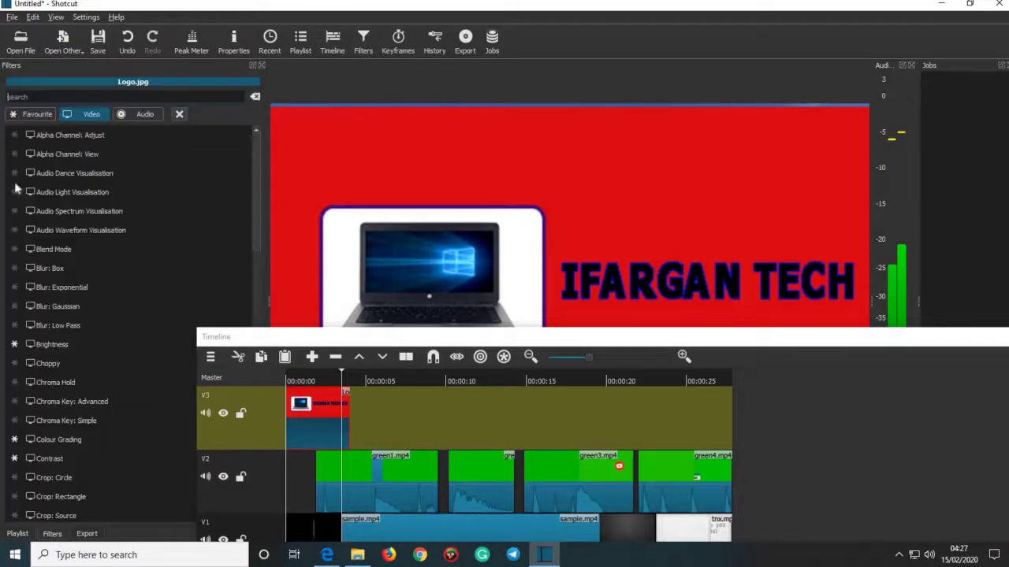
click(73, 403)
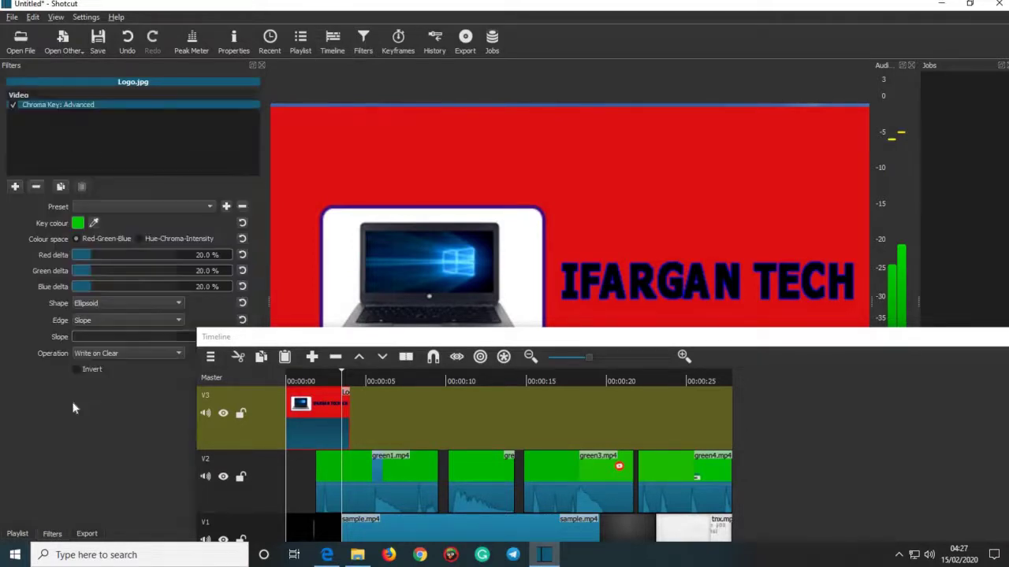
click(78, 223)
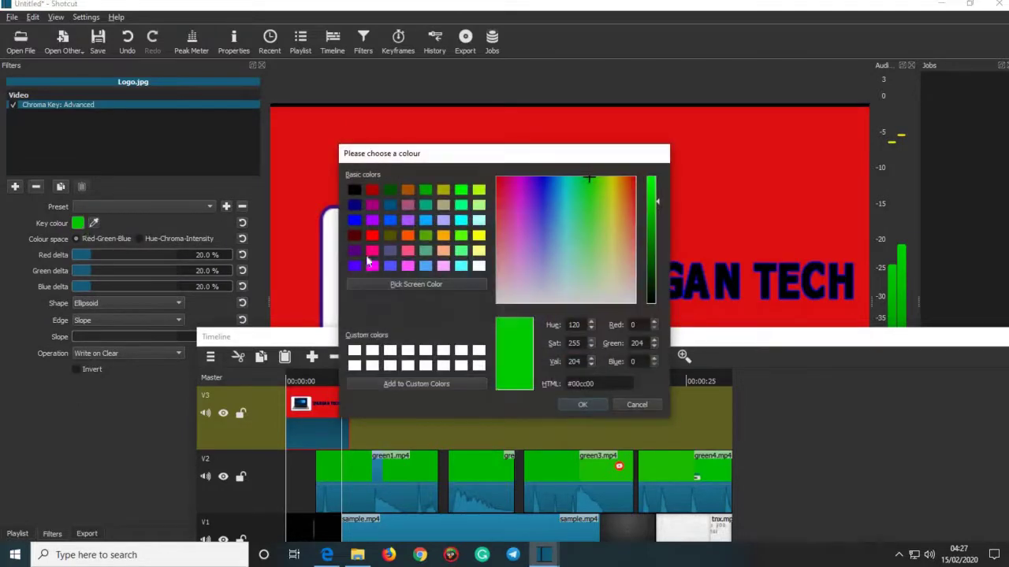
click(371, 235)
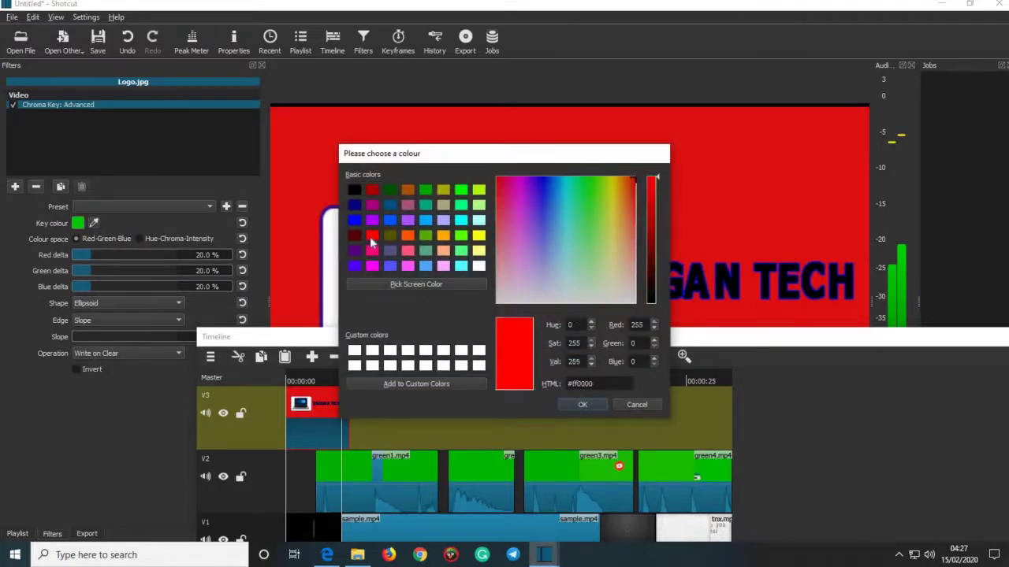
click(589, 406)
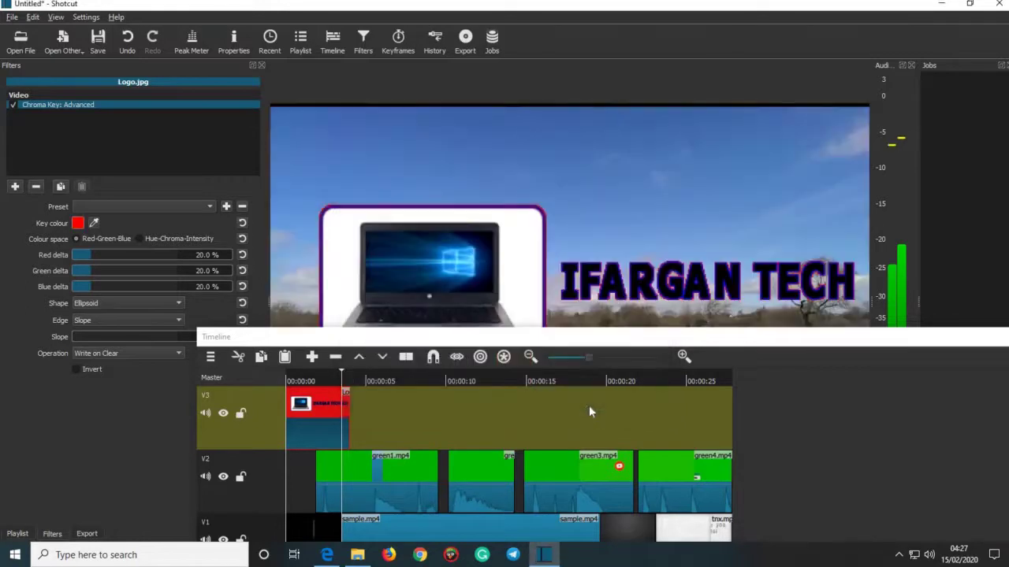
drag(563, 407, 561, 379)
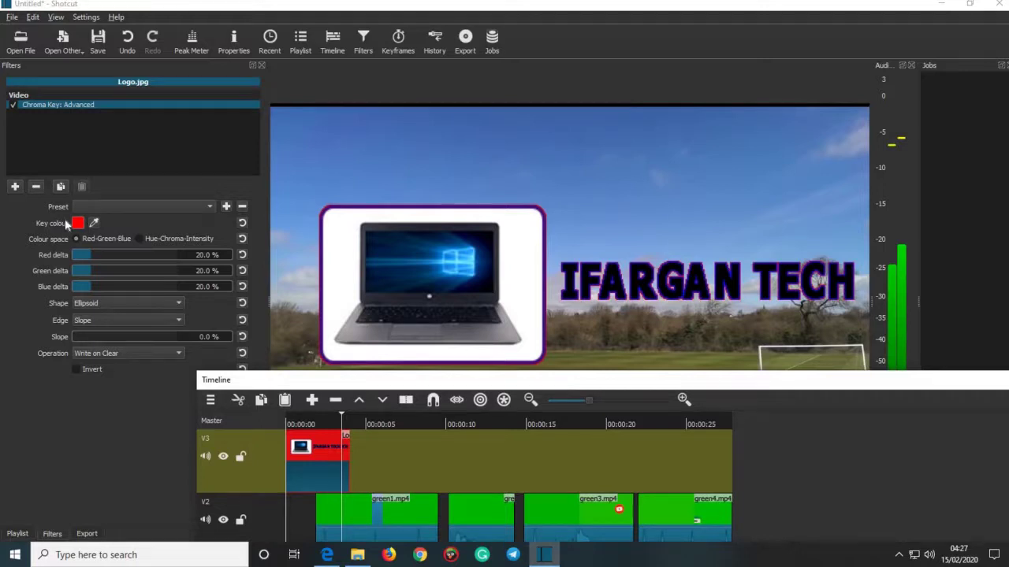
- Add a Size and Position filter to Logo.jpg, shrinking it to about 383 x 210 at position -7, -43 in the frame's upper-left corner
click(15, 186)
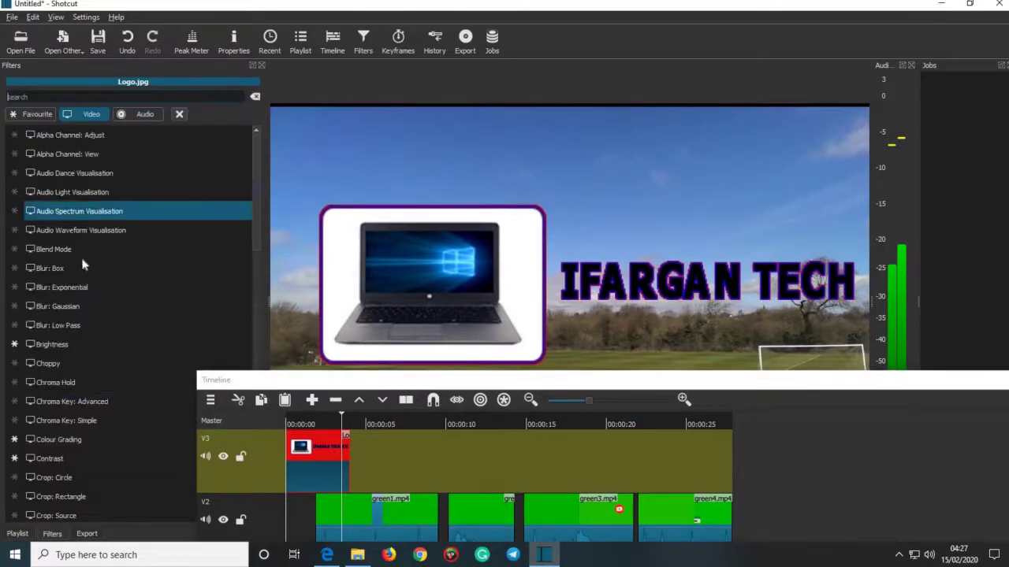
scroll(87, 271, down, 10)
scroll(97, 326, down, 6)
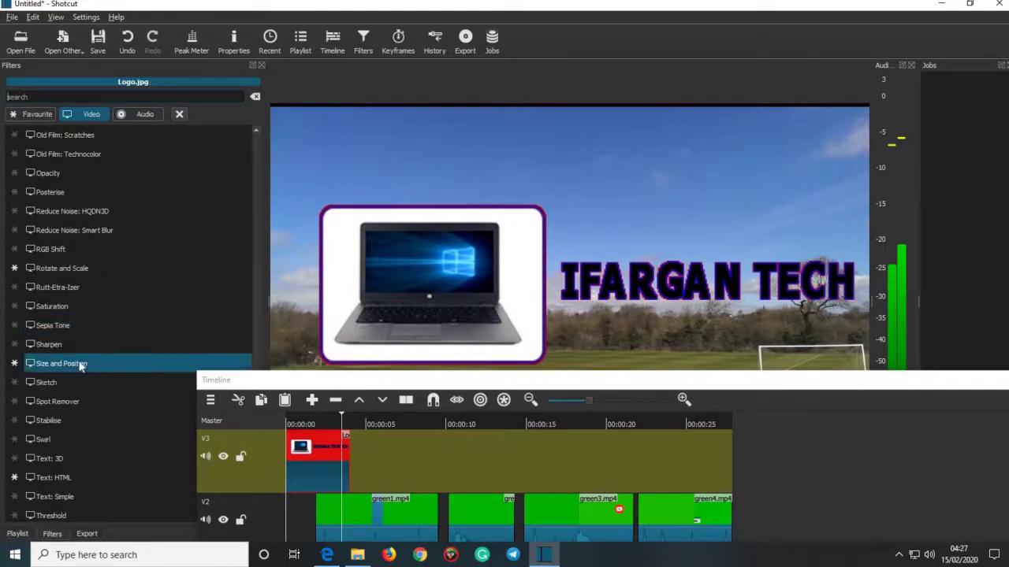
click(100, 363)
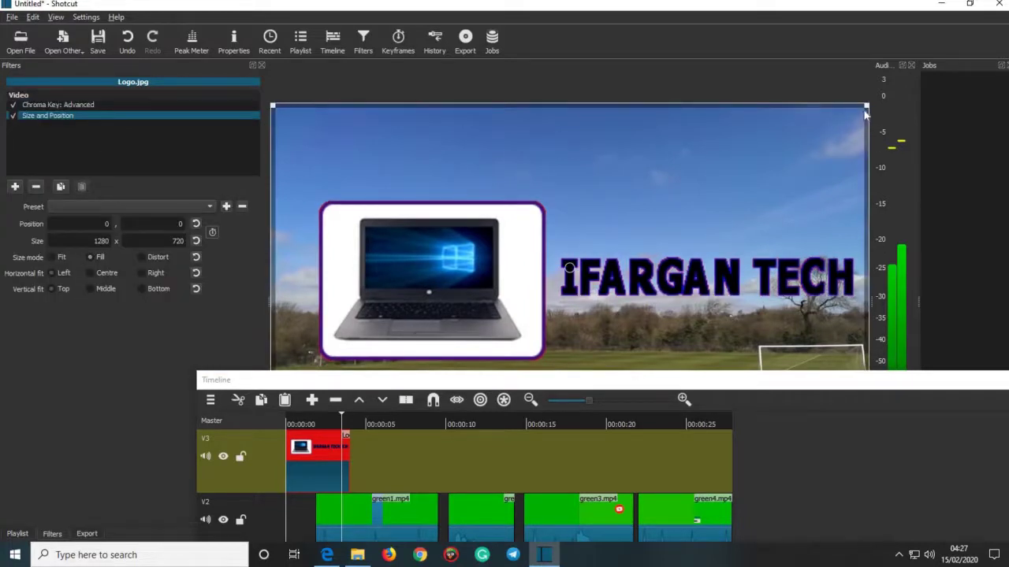
drag(773, 160, 527, 293)
drag(399, 363, 387, 140)
drag(512, 71, 434, 116)
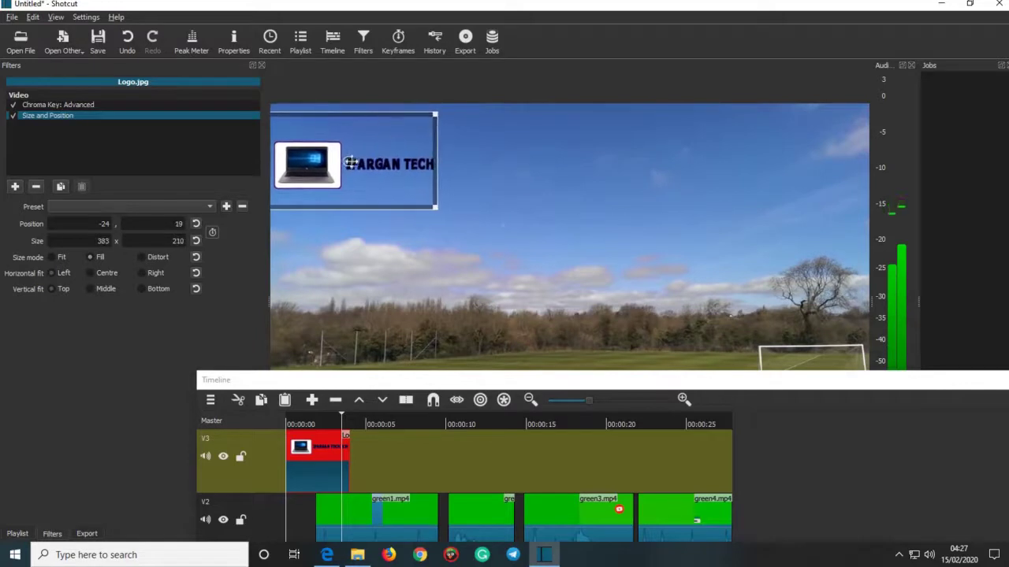
drag(349, 161, 358, 133)
- Play the timeline from the start to check the resized logo over the video
drag(523, 382, 476, 278)
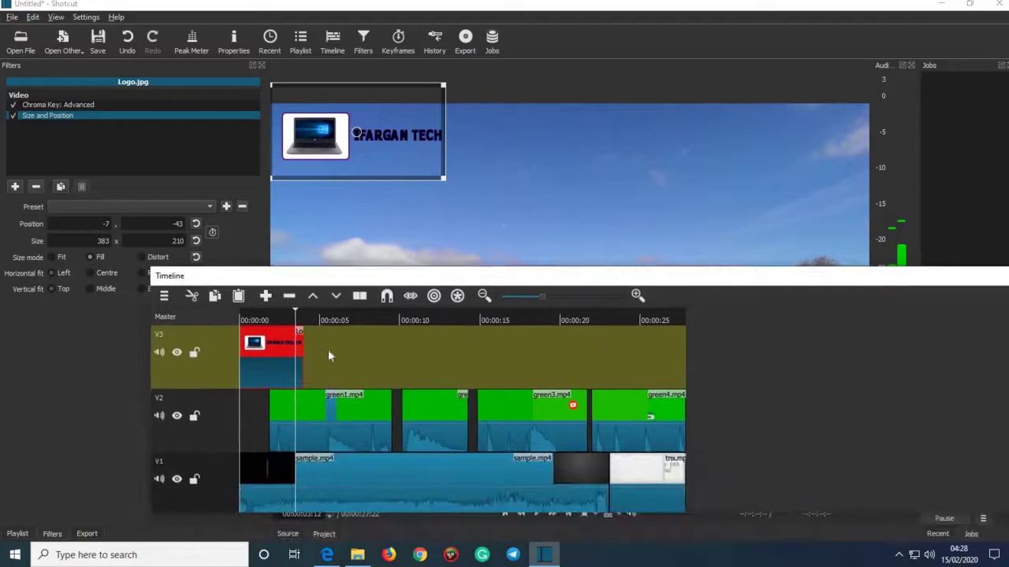
drag(297, 316, 242, 320)
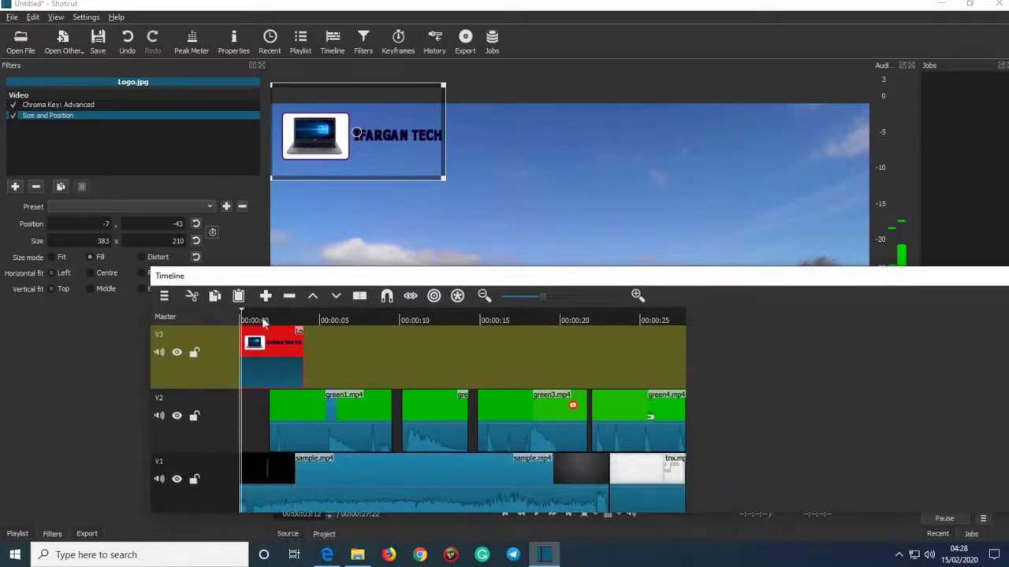
key(space)
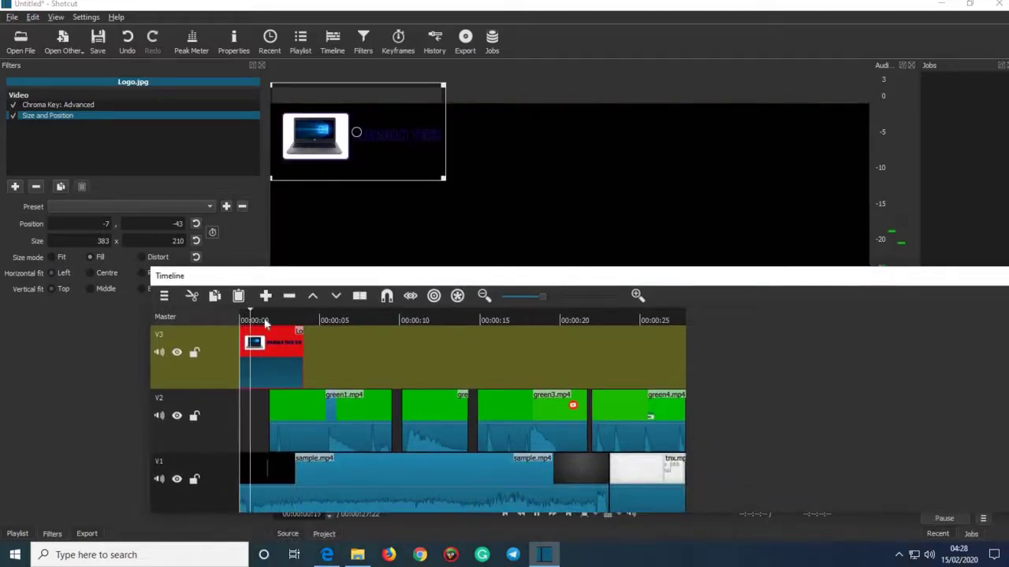
- Extend the Logo.jpg clip on track V3 to the end of the timeline and preview the overlays, repositioning the floating timeline window
drag(431, 279, 487, 324)
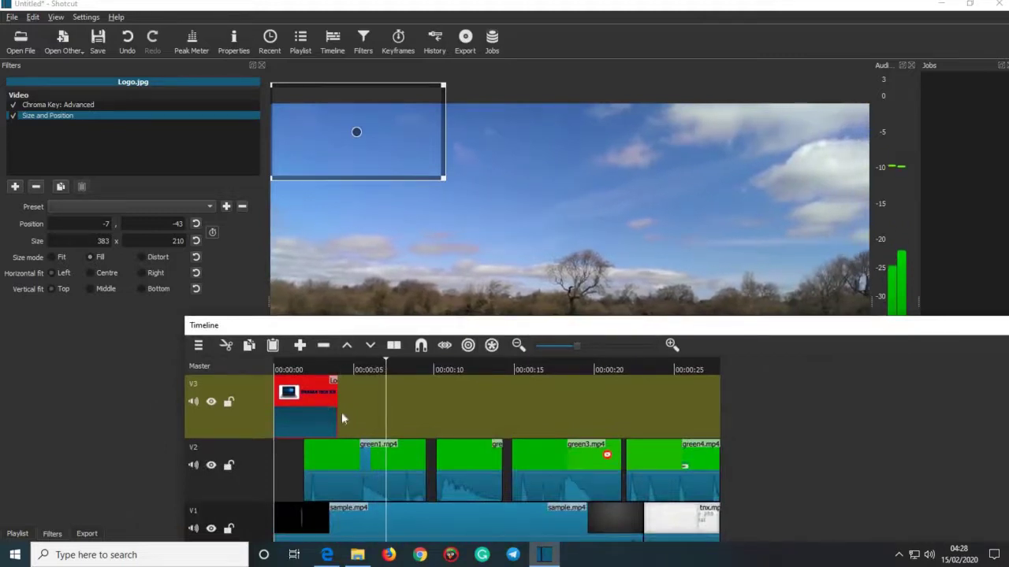
drag(402, 410, 728, 419)
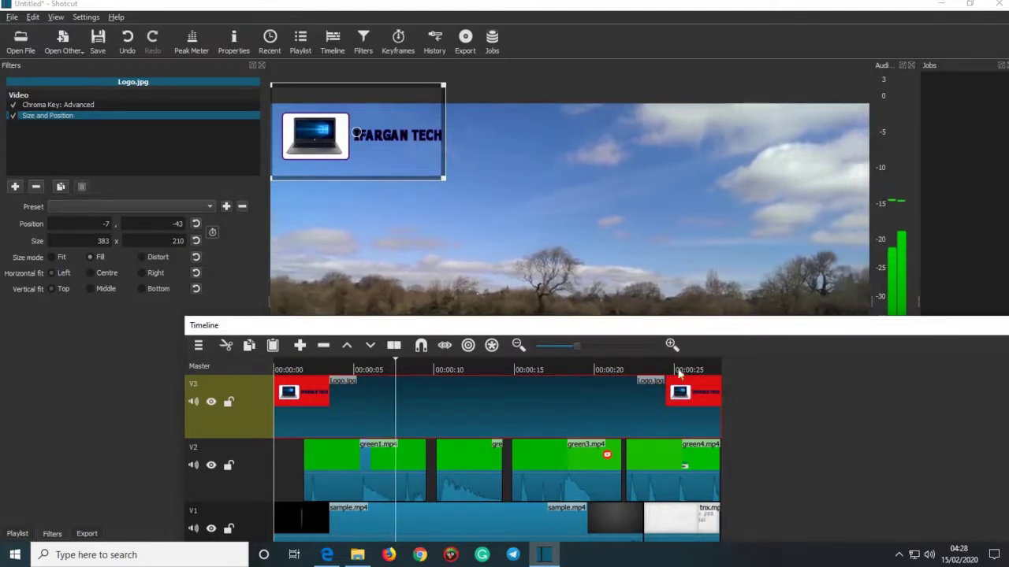
drag(657, 322, 679, 491)
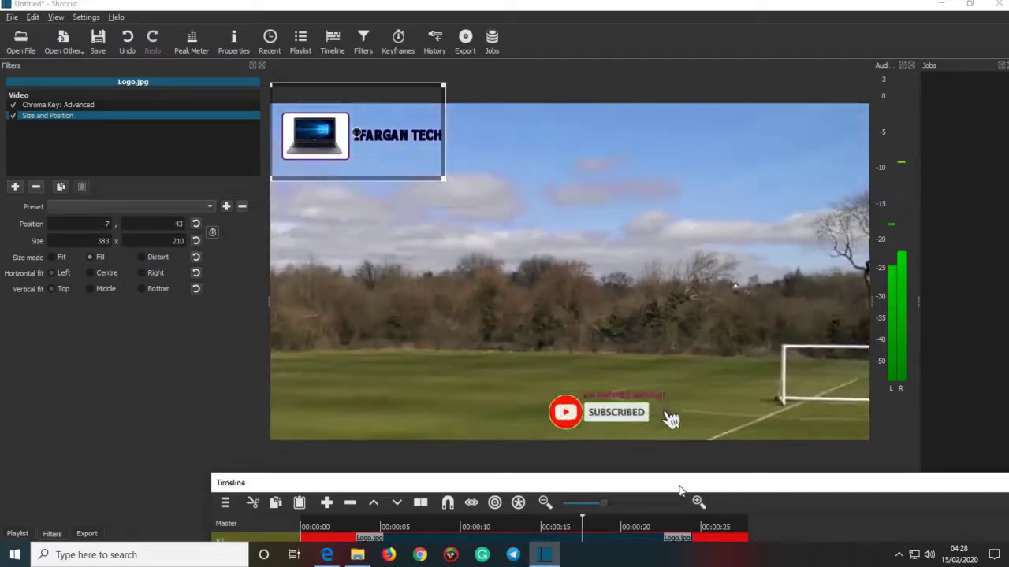
drag(680, 487, 682, 368)
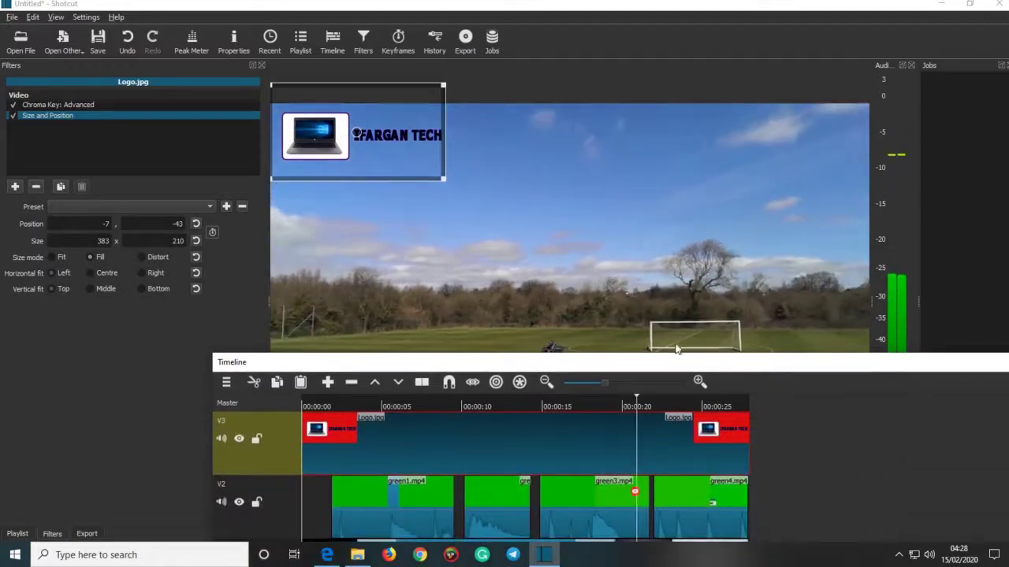
drag(672, 338, 684, 406)
drag(681, 354, 676, 245)
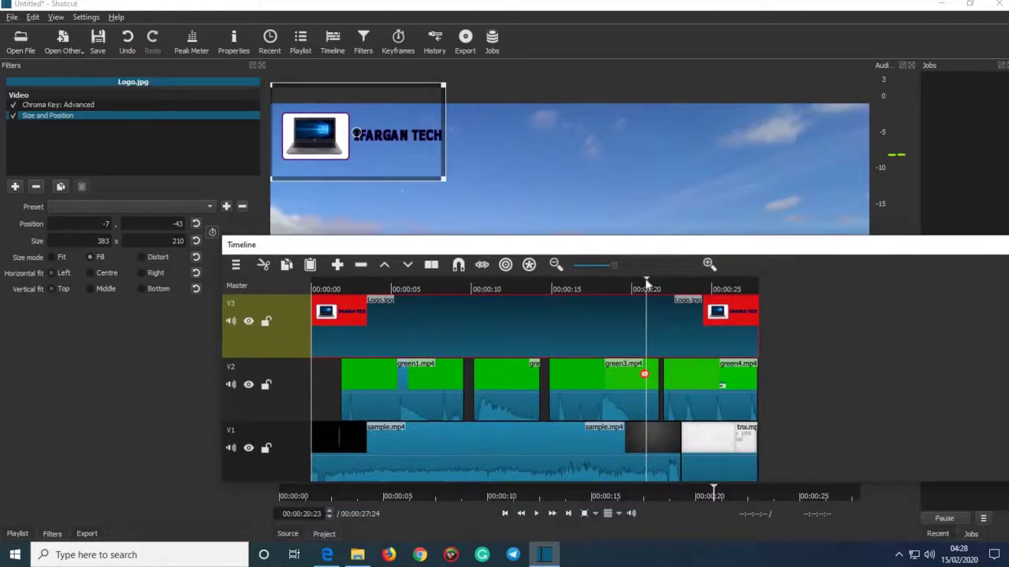
- Return to the start, play briefly, and split the Logo.jpg clip on track V3 about 1 second in
key(Home)
drag(417, 252, 492, 236)
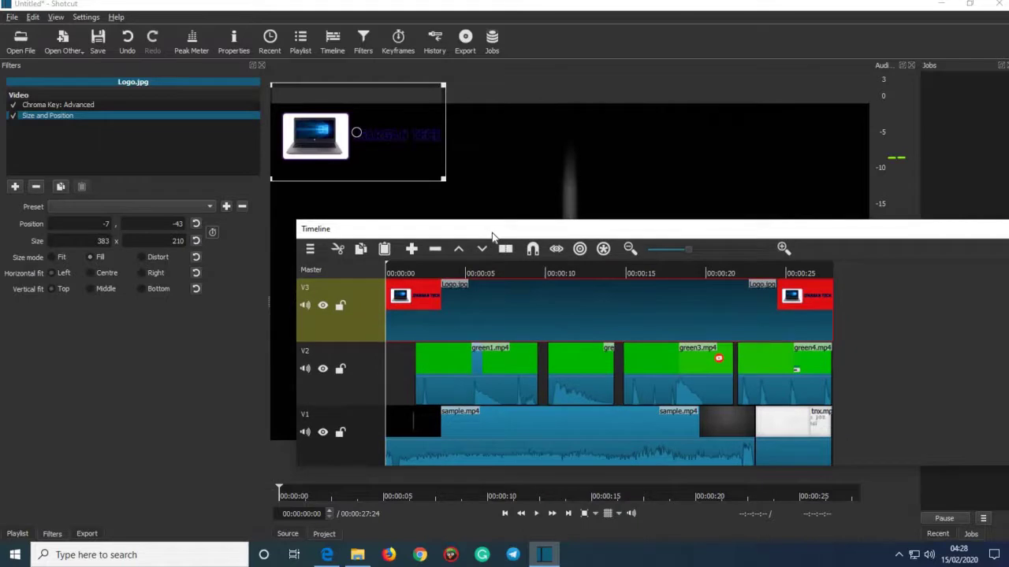
drag(484, 276, 409, 443)
key(space)
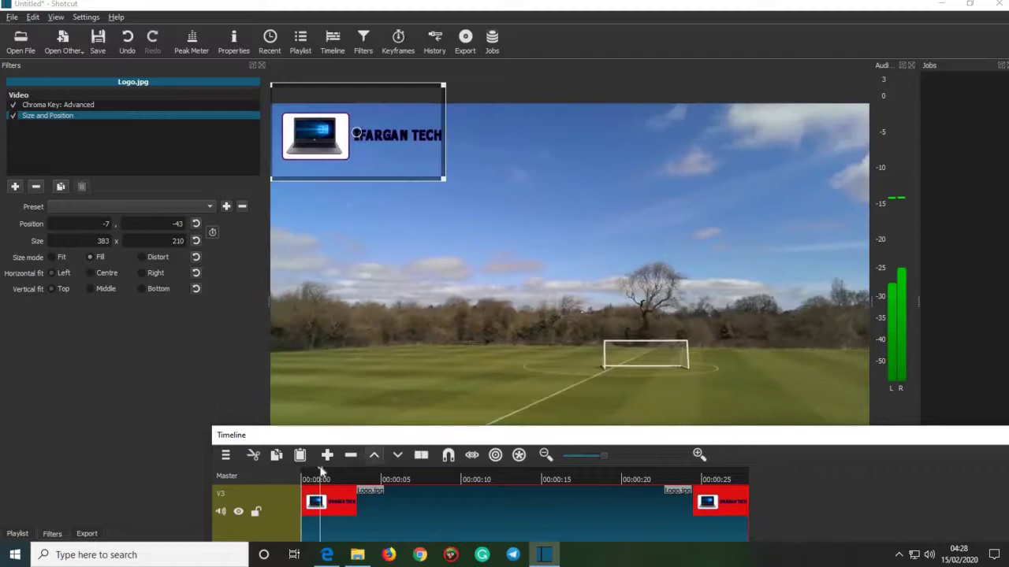
drag(398, 443, 416, 396)
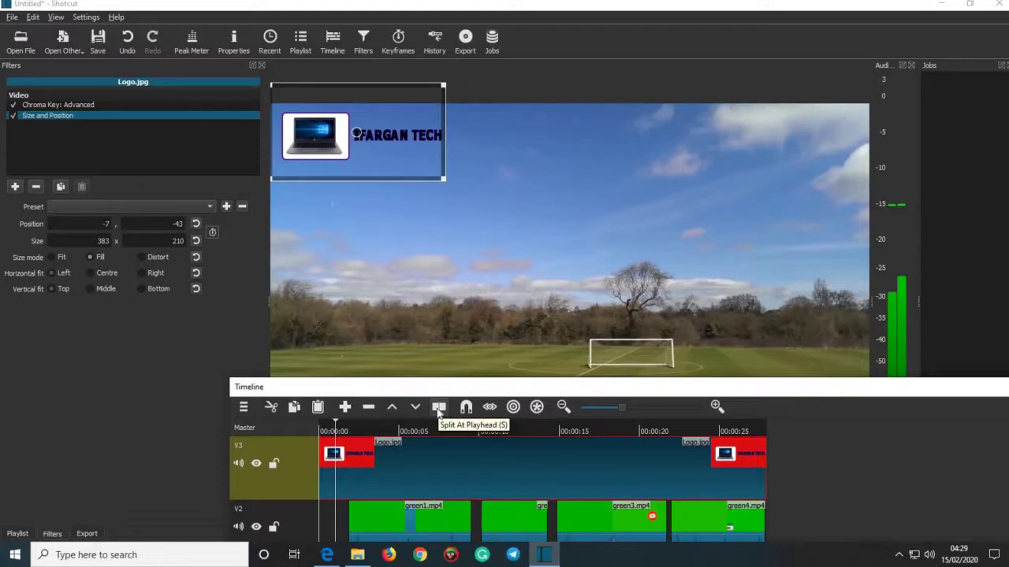
click(438, 408)
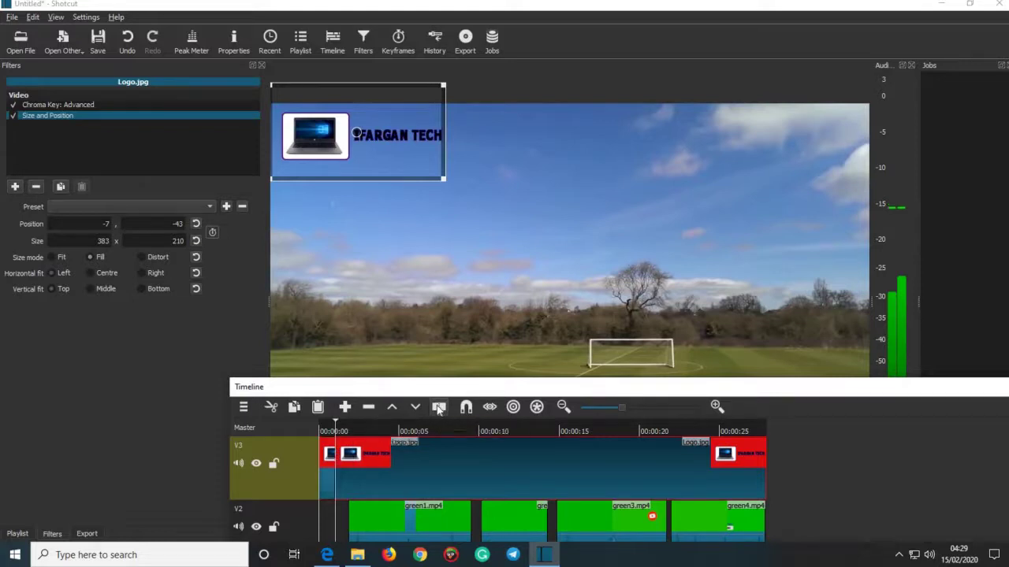
- Split sample.mp4 on track V1 at 00:00:00:20 and move the floating timeline window clear of the preview
drag(466, 386, 475, 307)
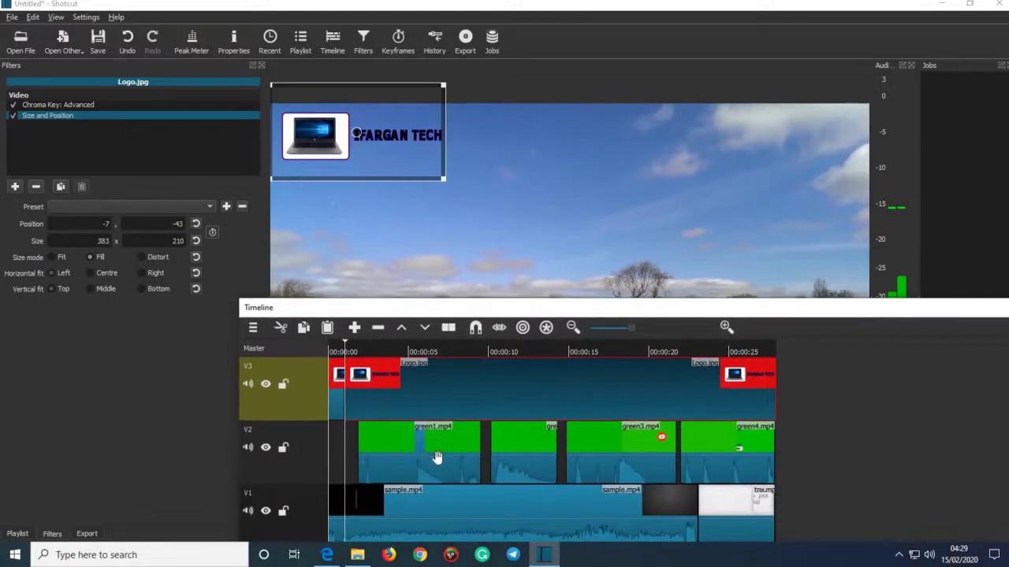
click(335, 447)
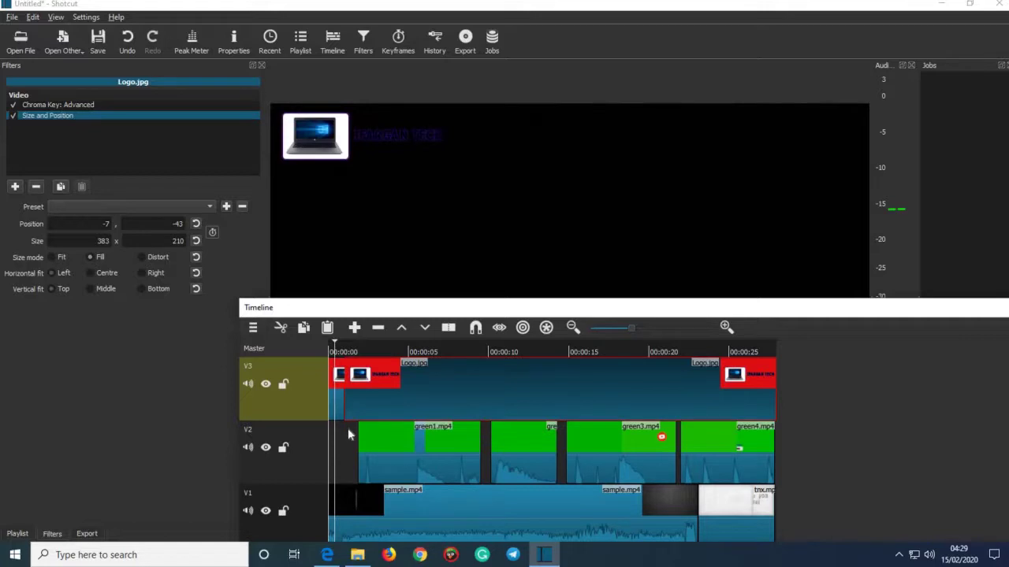
click(360, 452)
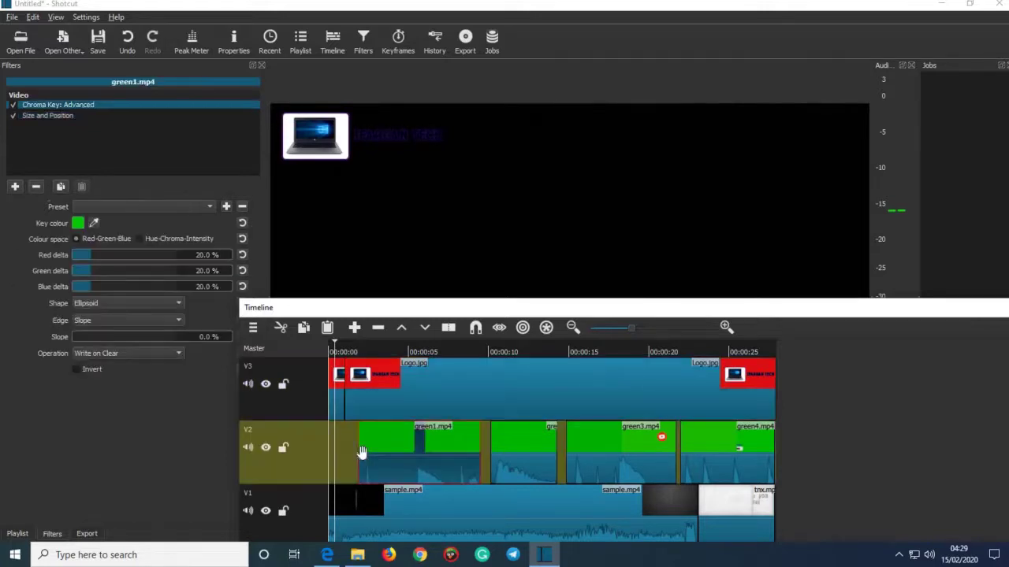
click(361, 502)
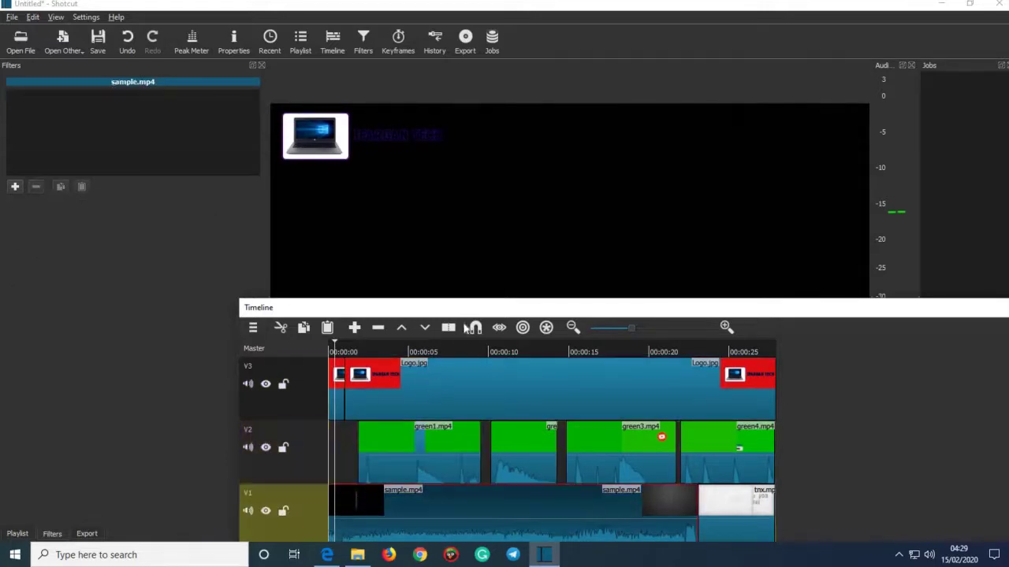
drag(474, 304, 490, 241)
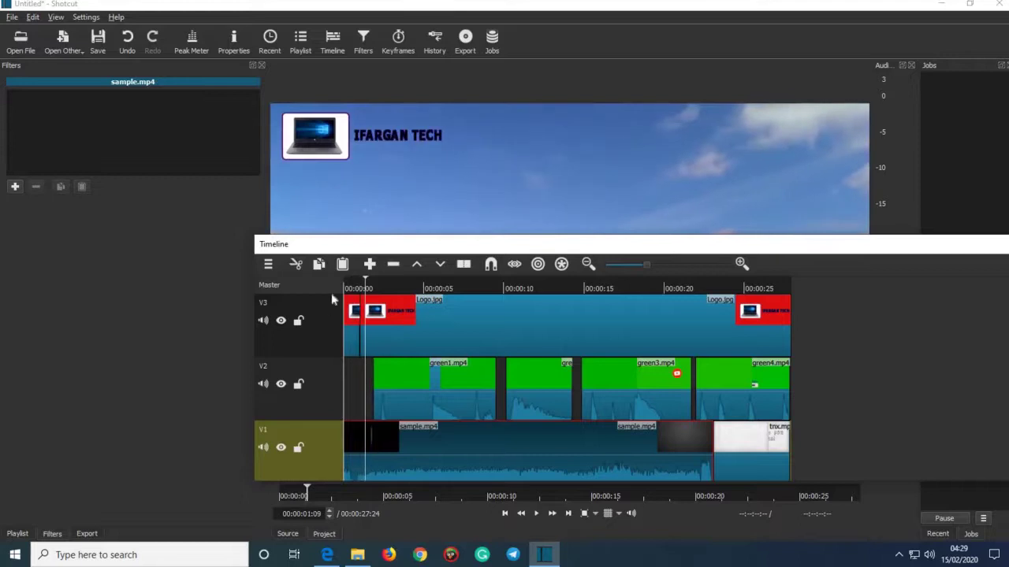
drag(361, 282, 356, 286)
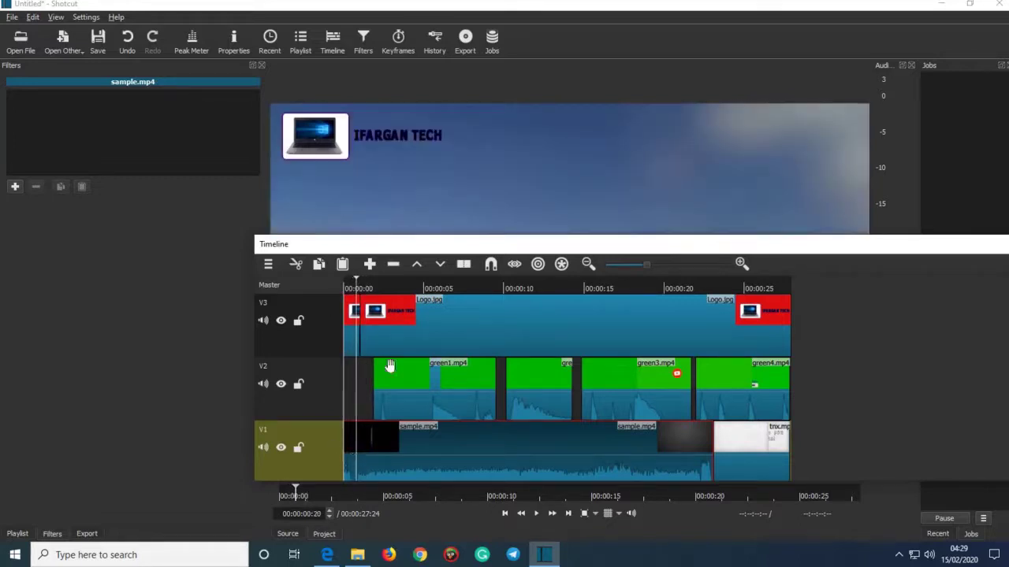
click(464, 265)
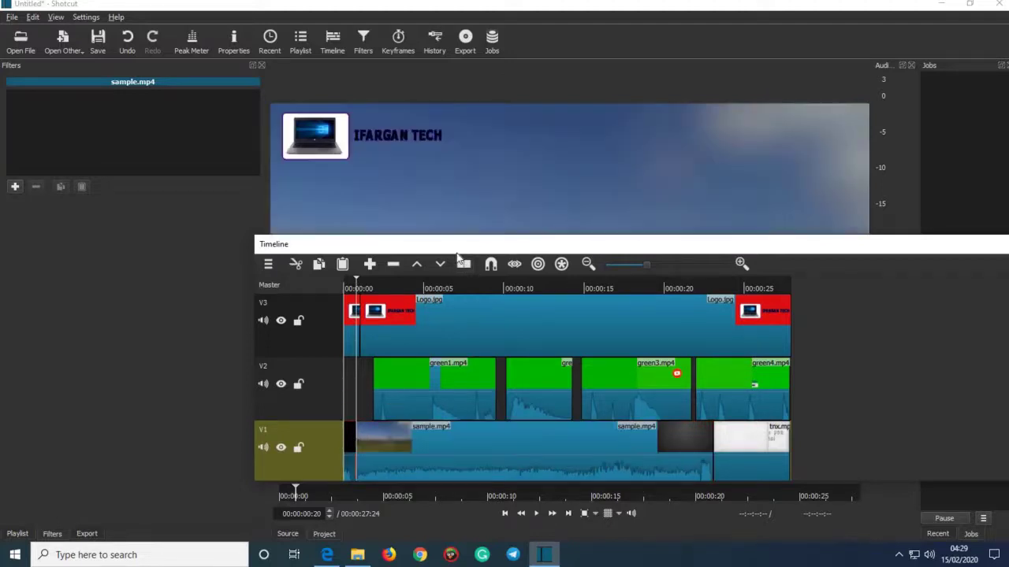
drag(476, 250, 577, 296)
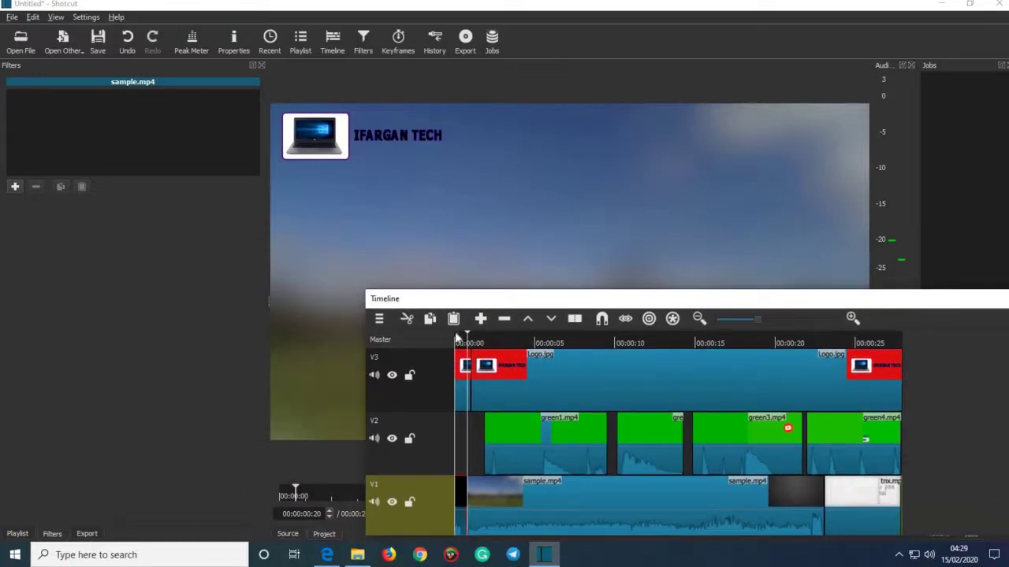
- Add a Text: 3D filter to the short opening segment of sample.mp4 on track V1 and move the floating timeline window clear of the preview
drag(465, 337, 458, 338)
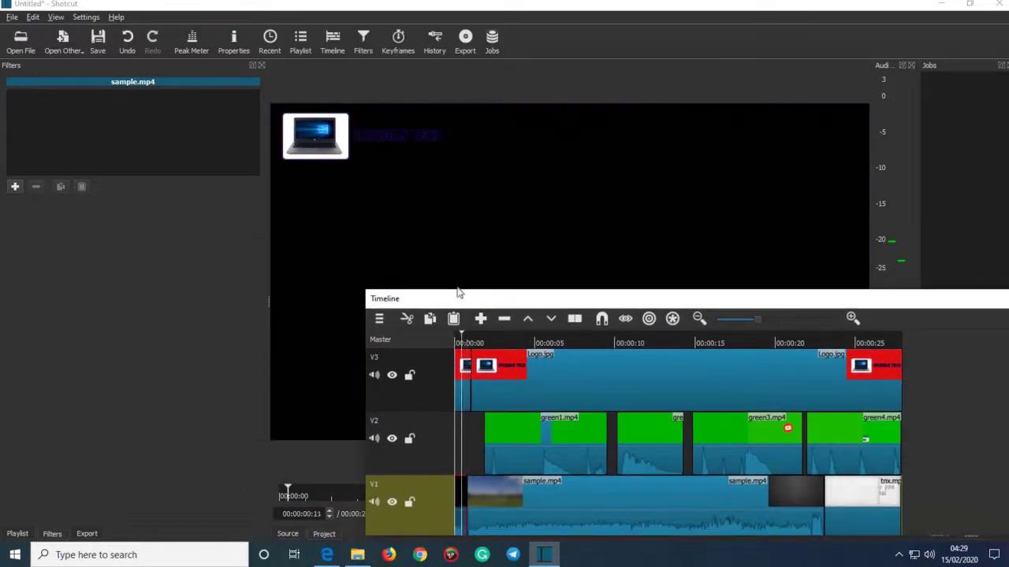
click(17, 186)
scroll(102, 190, down, 8)
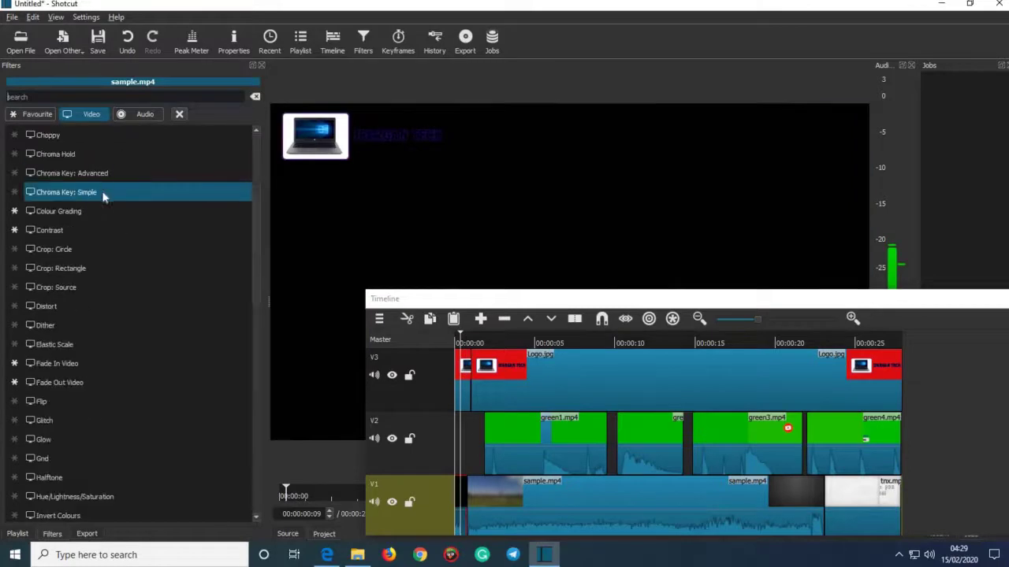
scroll(103, 226, down, 8)
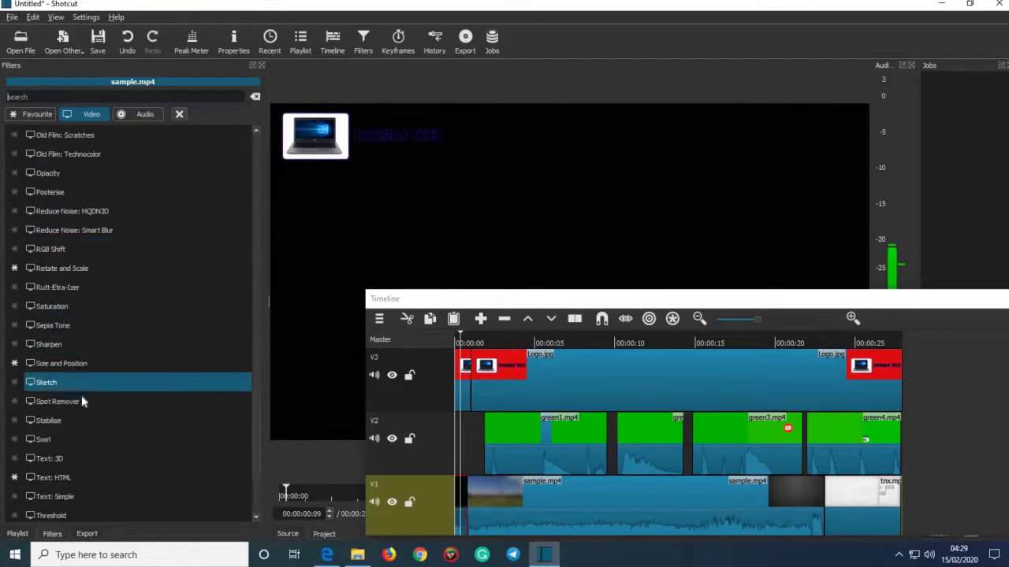
scroll(84, 416, down, 1)
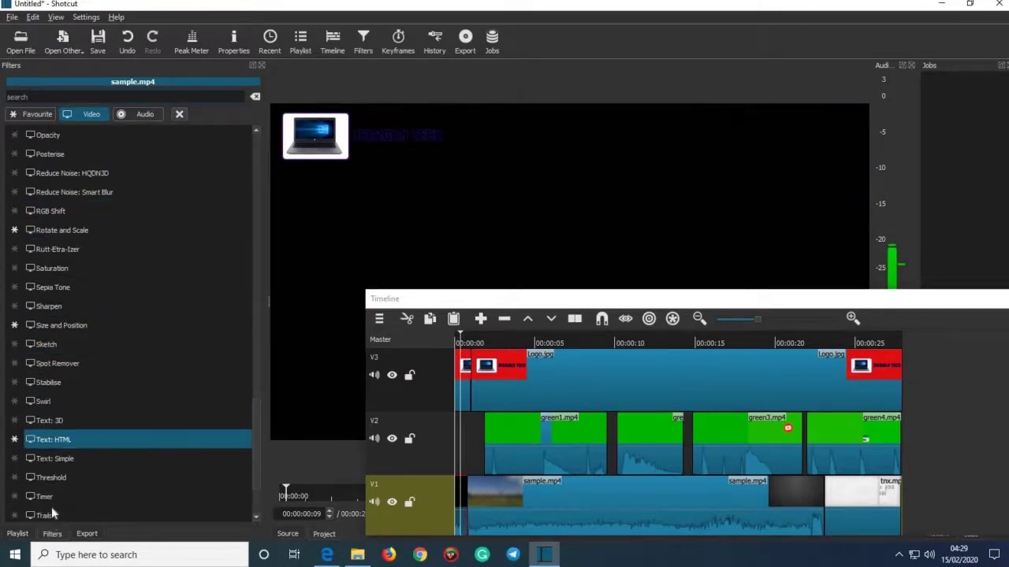
click(55, 422)
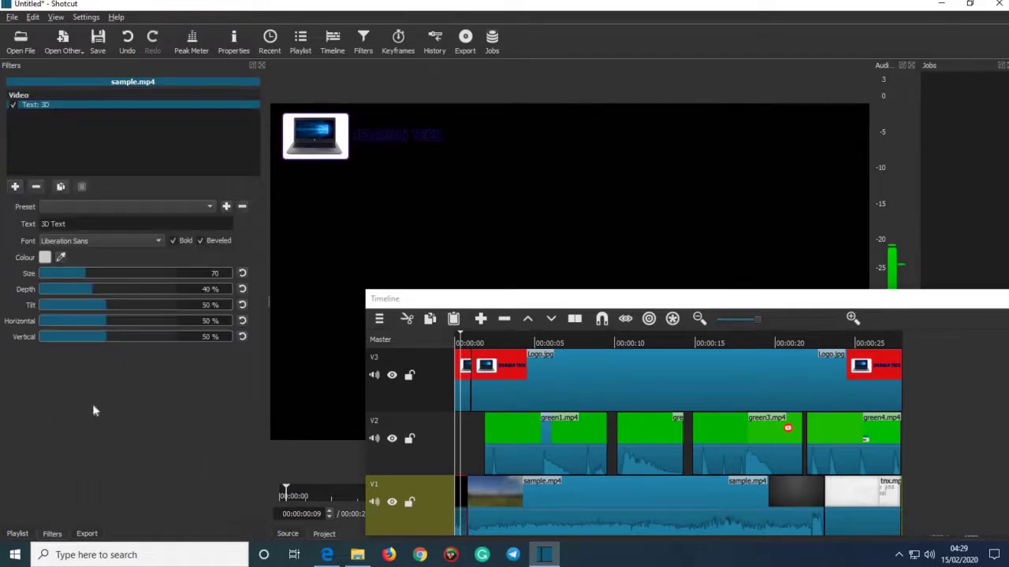
drag(492, 347, 484, 390)
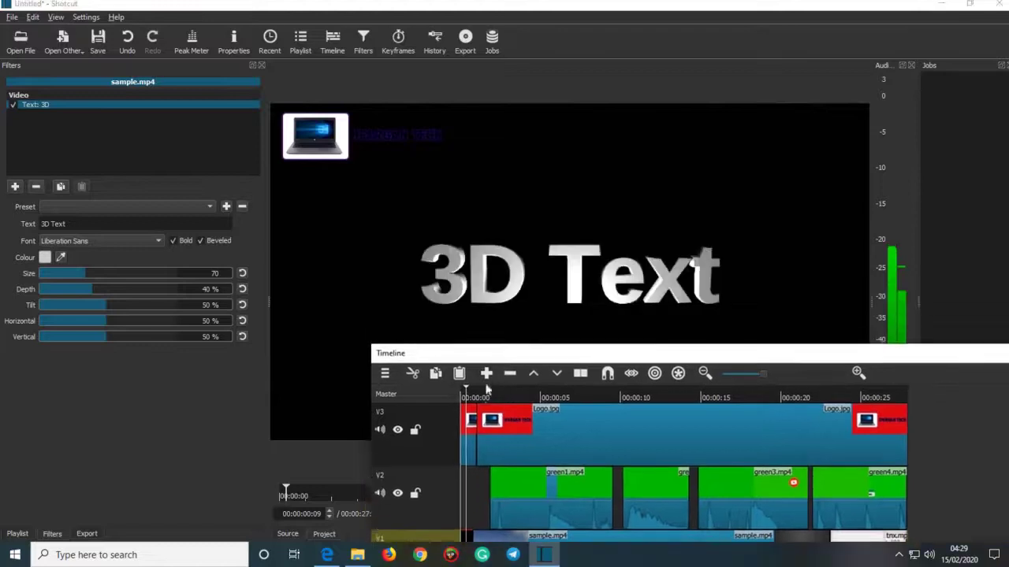
- Replace the default 3D text with "welcome to Ifargan tech"
click(72, 224)
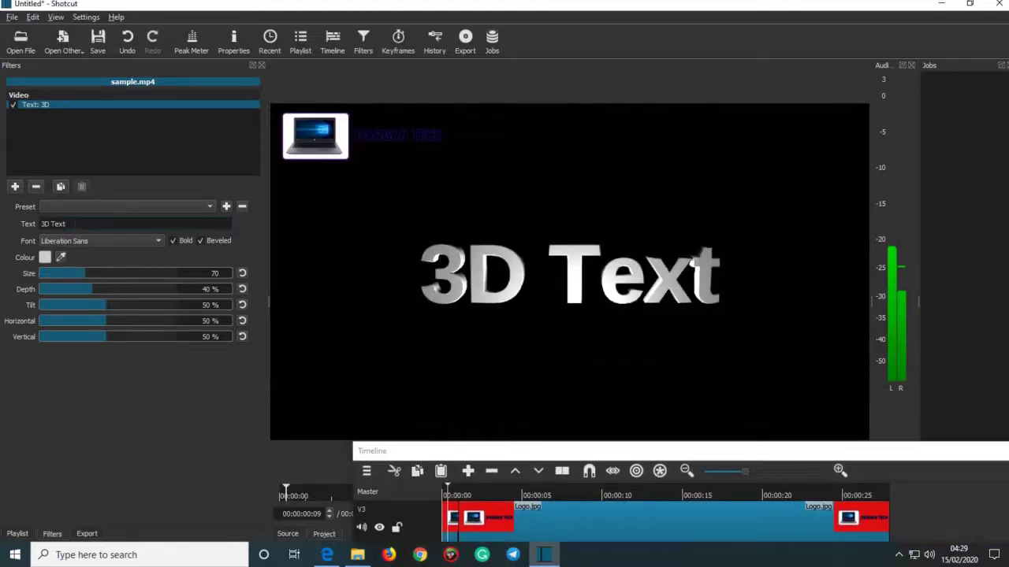
key(BackSpace)
key(BackSpace)
key(BackSpace)
key(BackSpace)
key(BackSpace)
key(BackSpace)
key(BackSpace)
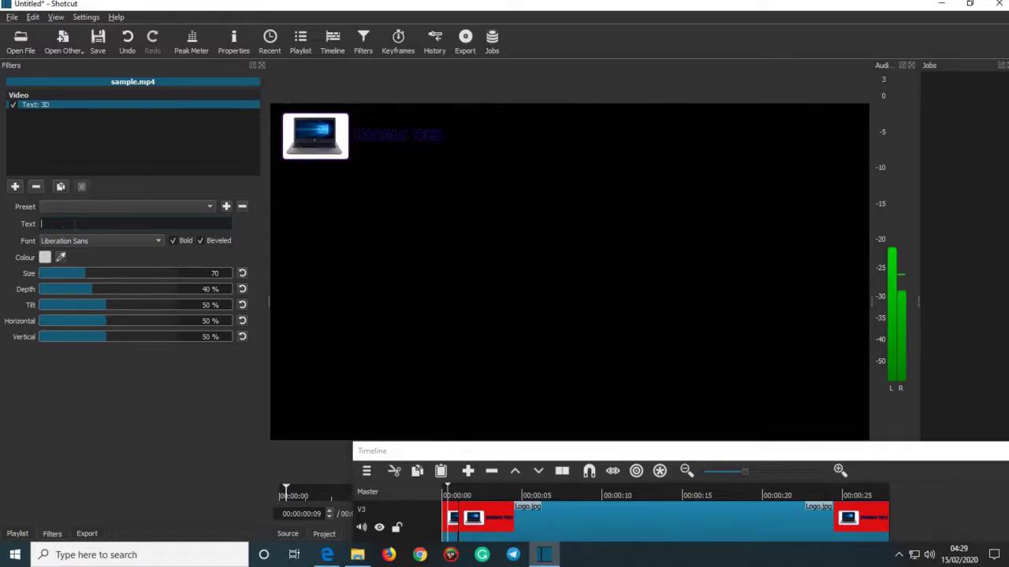
text(wel come)
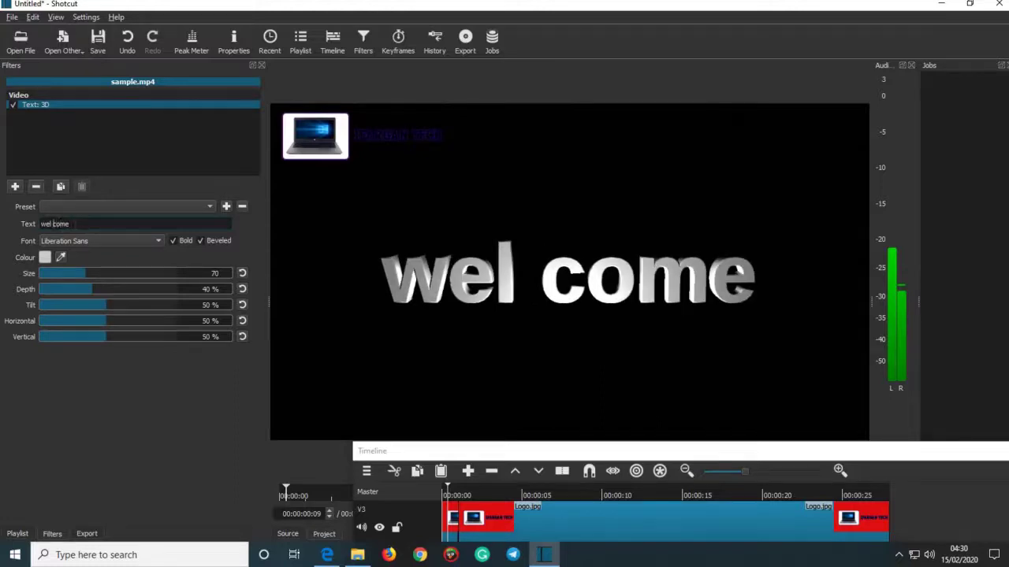
key(BackSpace)
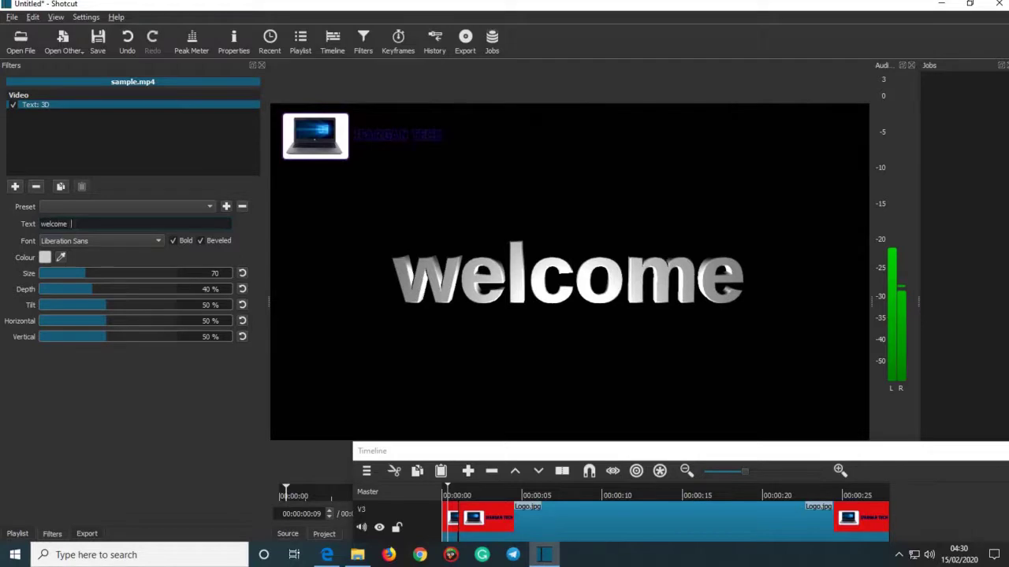
text(to)
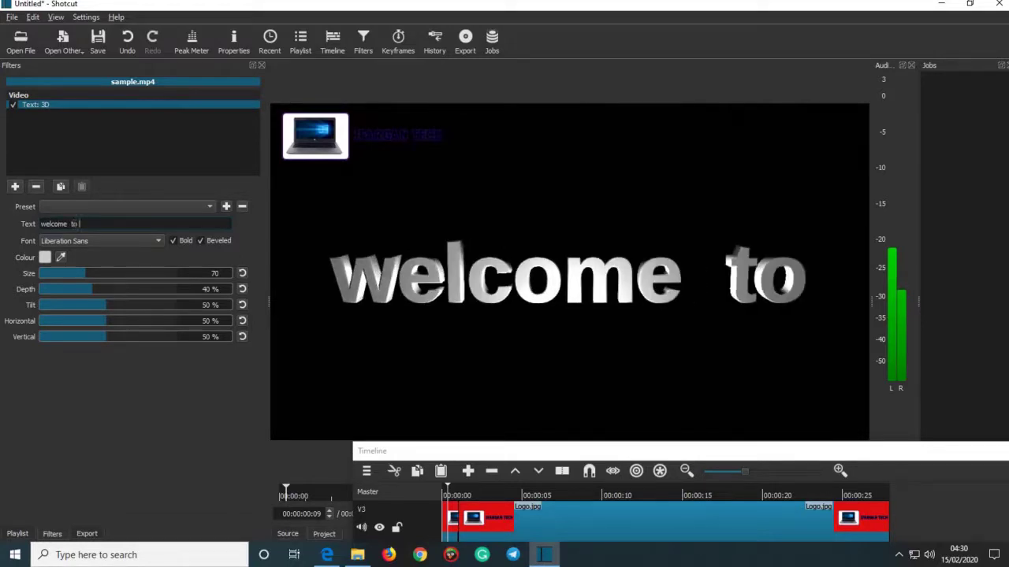
text( I)
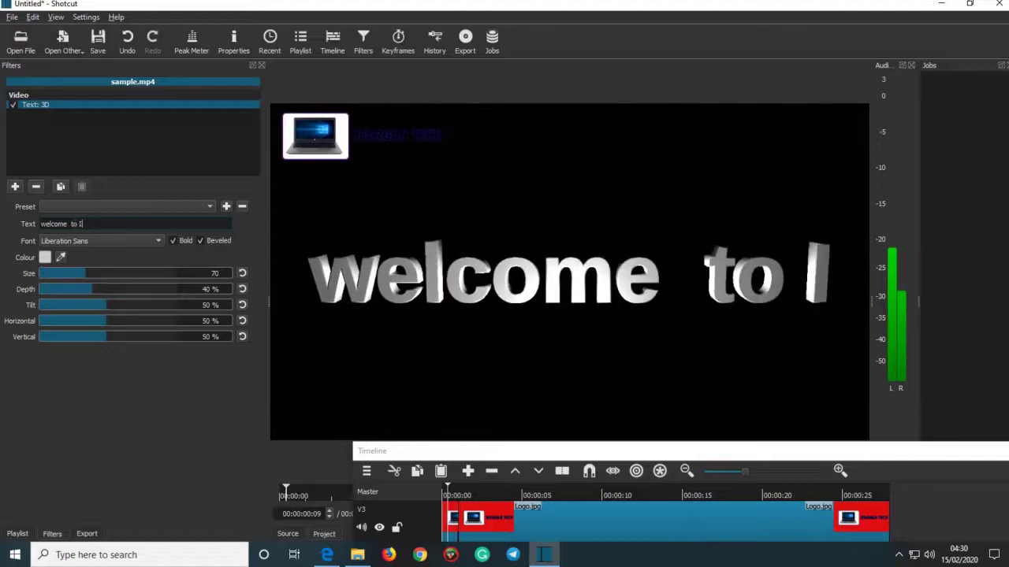
text(fargan tech)
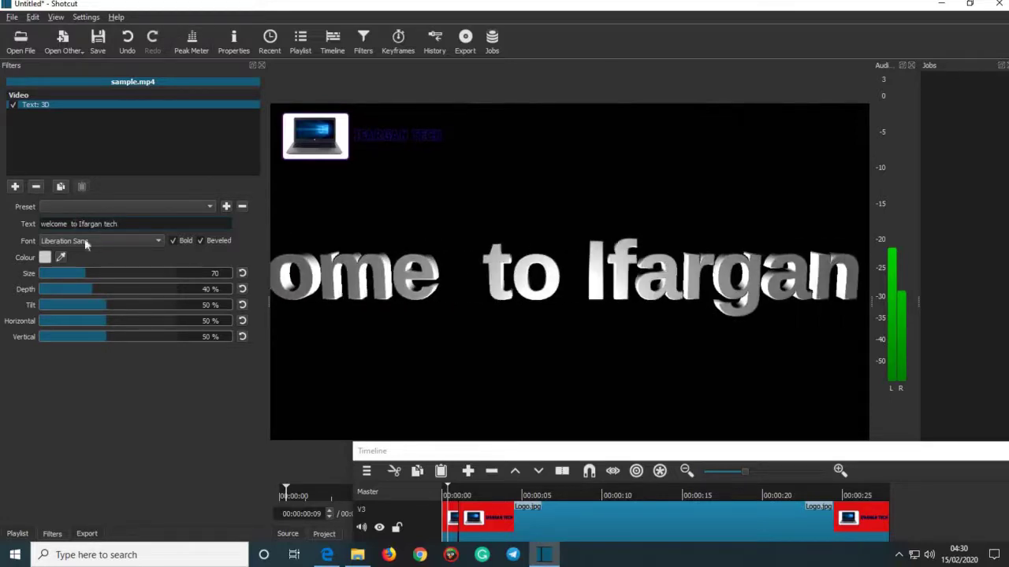
- Set the 3D text's size to 33, depth to 29%, tilt to 35%, horizontal to 51% and vertical to 53%
drag(77, 275, 64, 277)
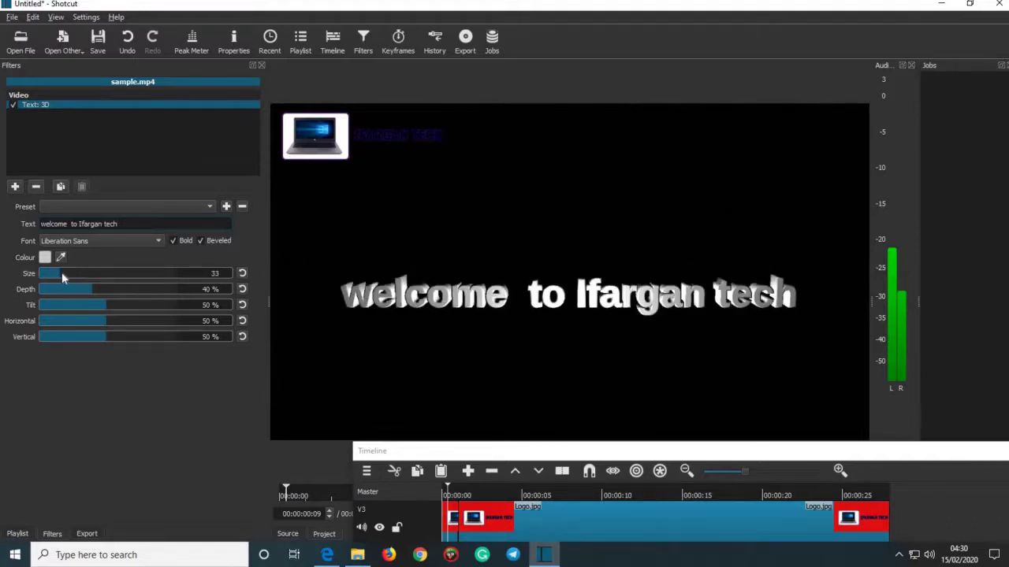
click(79, 288)
click(88, 306)
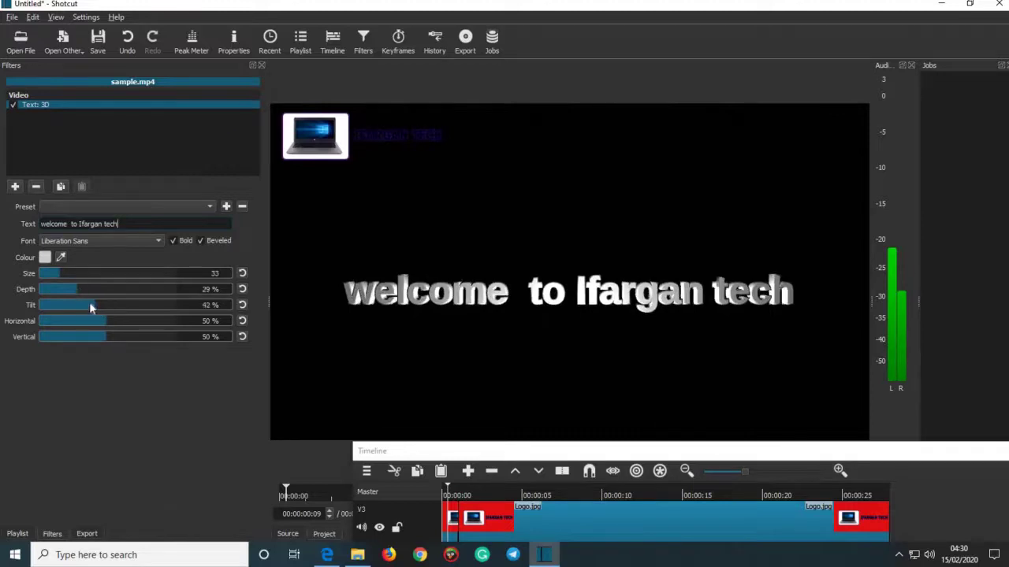
click(74, 306)
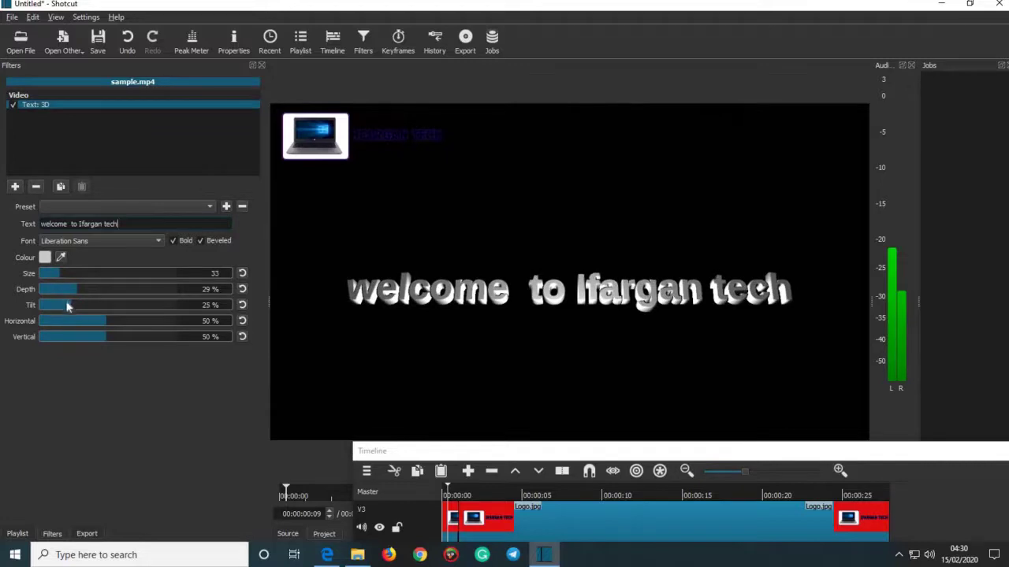
drag(62, 302, 60, 301)
click(78, 305)
drag(98, 326, 121, 340)
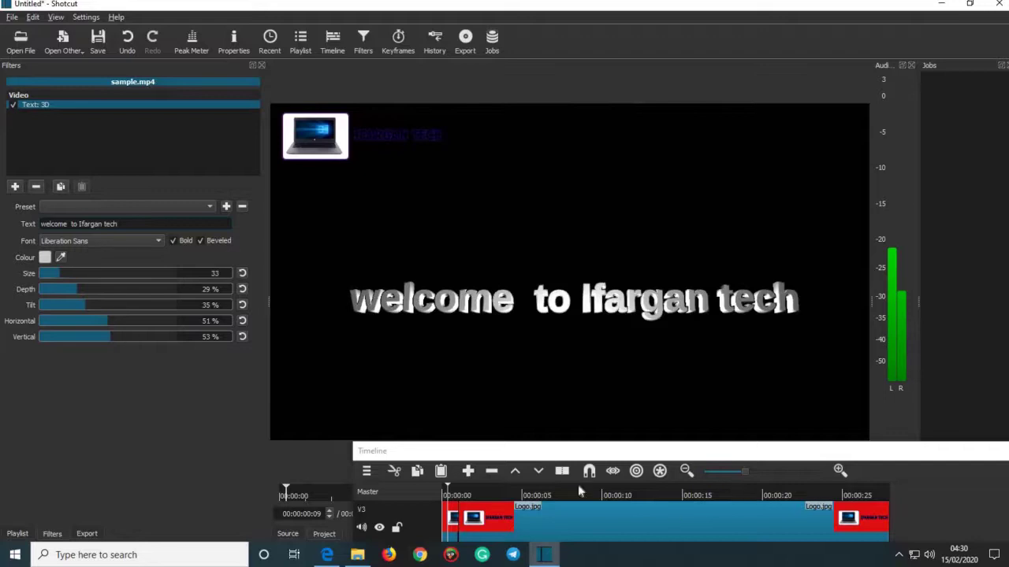
- Play the timeline from the start to check the 3D title, keeping the floating timeline window below the preview
click(437, 494)
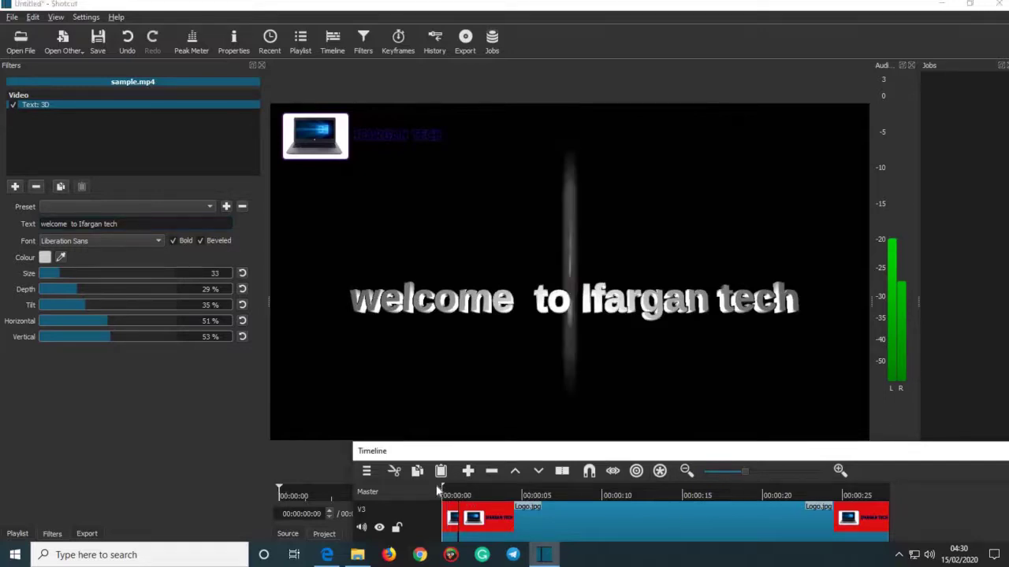
key(space)
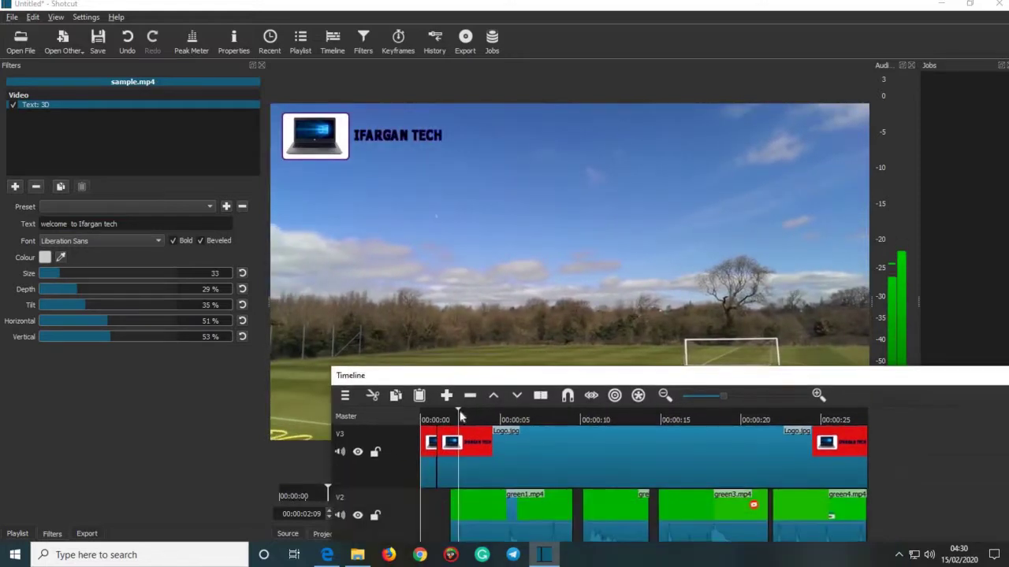
key(Home)
key(space)
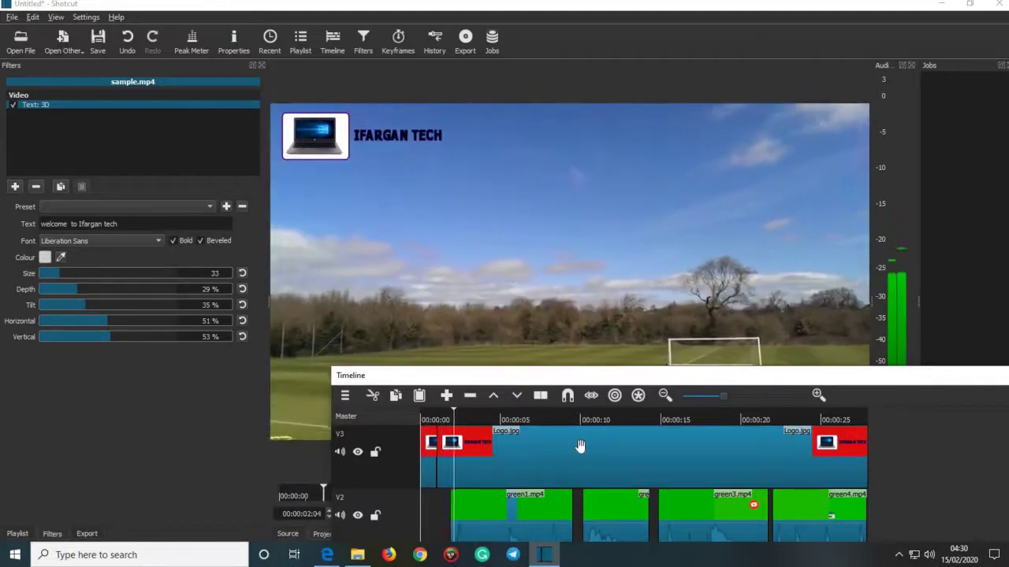
drag(564, 371, 529, 461)
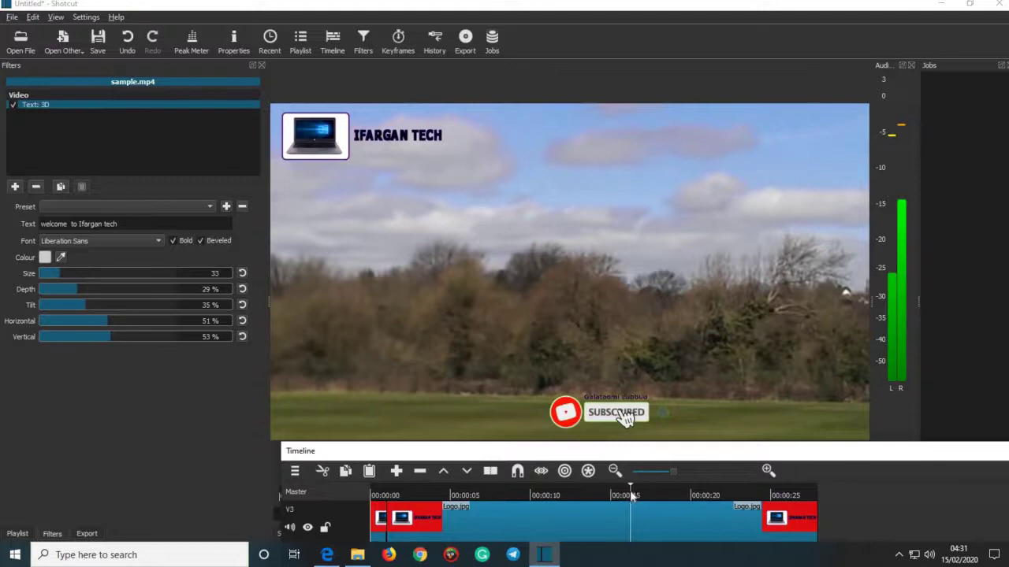
- Isolate a short segment of sample.mp4 on track V1 by splitting it at 00:00:16:05 and 00:00:17:16
drag(625, 444, 588, 248)
click(610, 466)
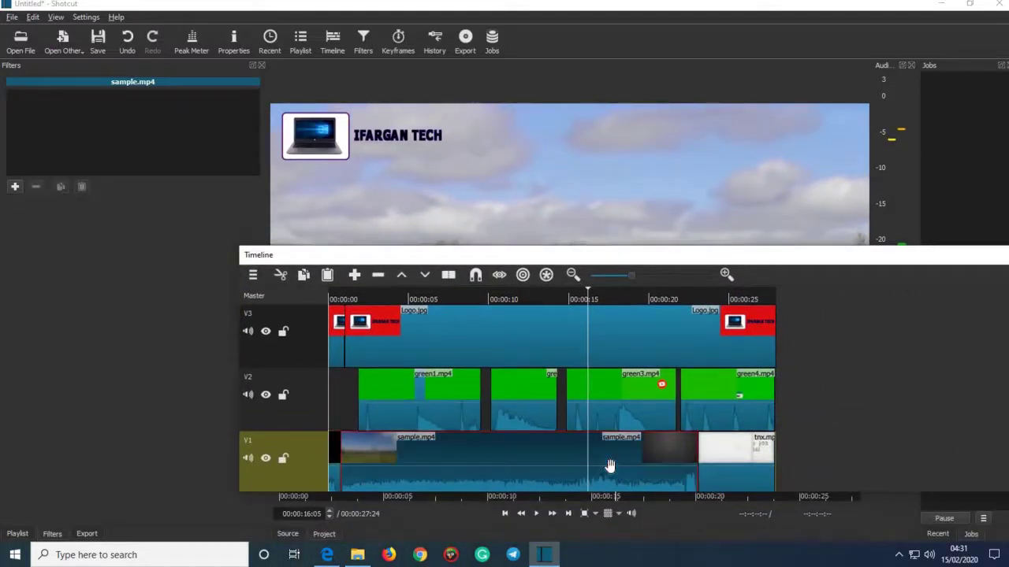
click(448, 275)
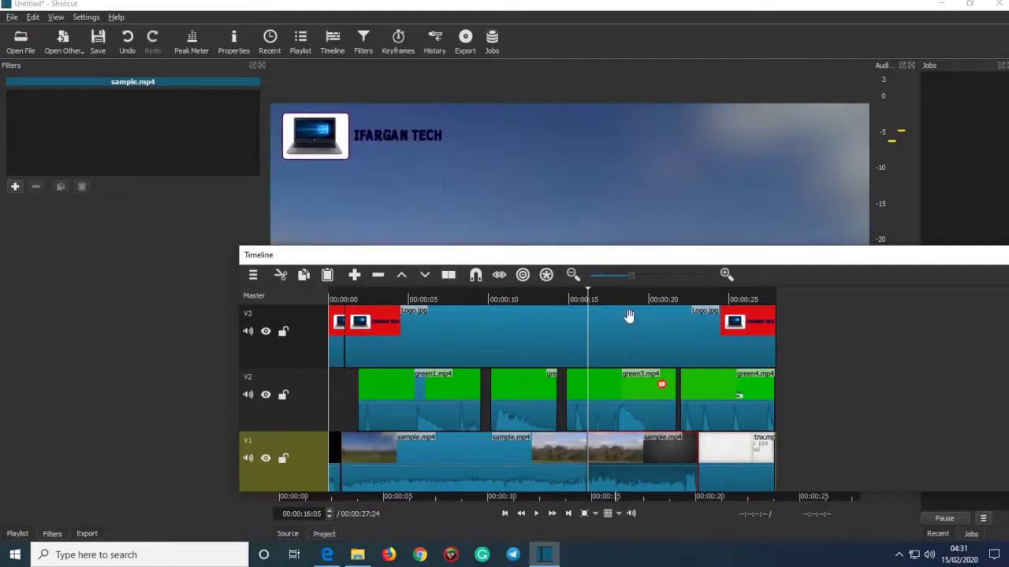
drag(636, 246, 639, 452)
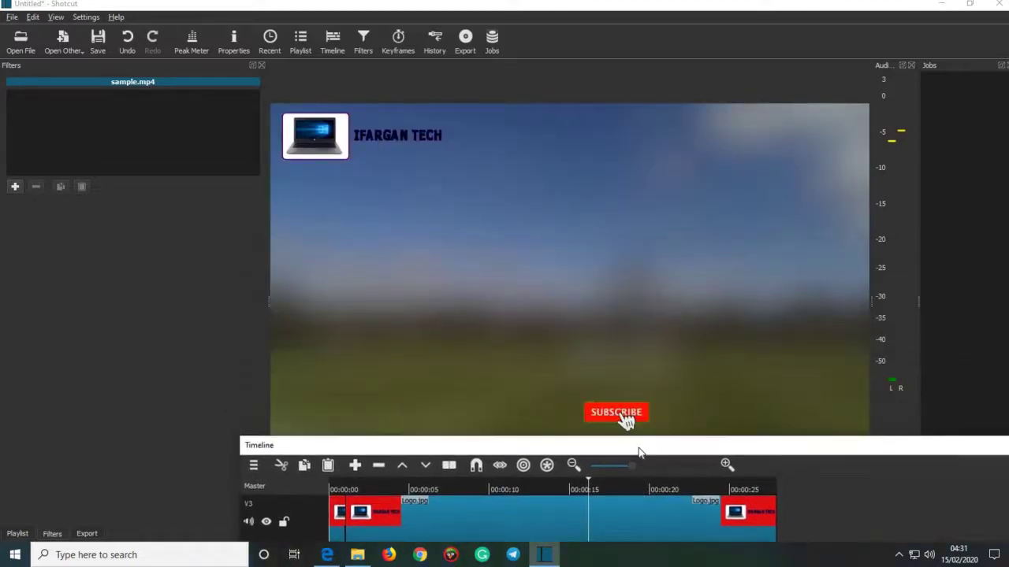
key(space)
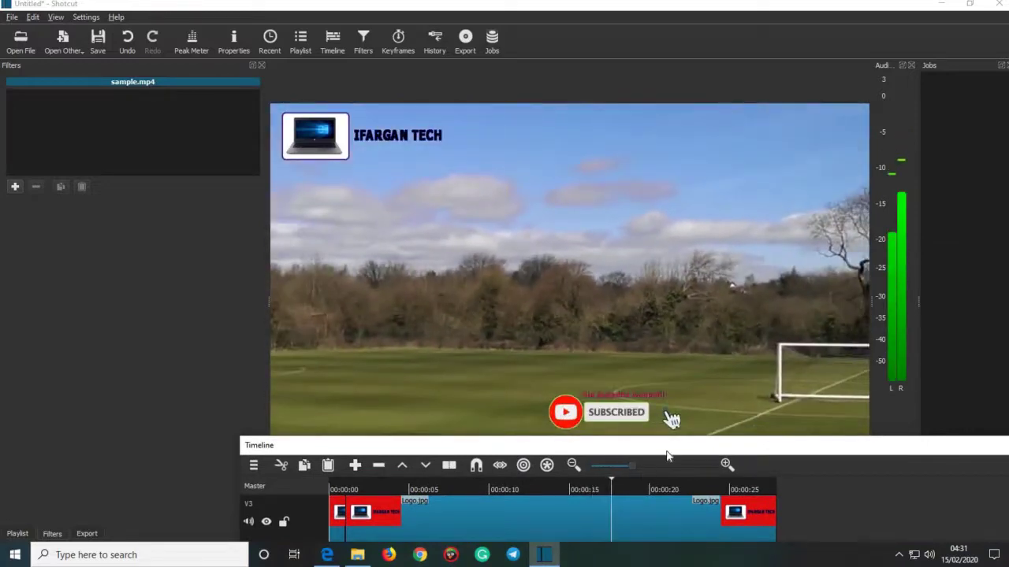
drag(666, 456, 639, 294)
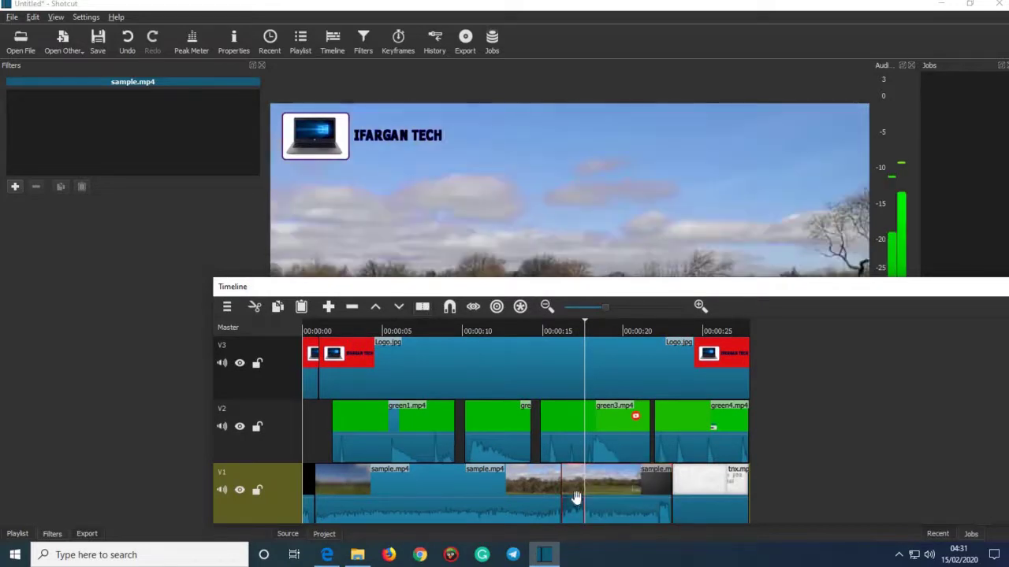
drag(626, 284, 659, 264)
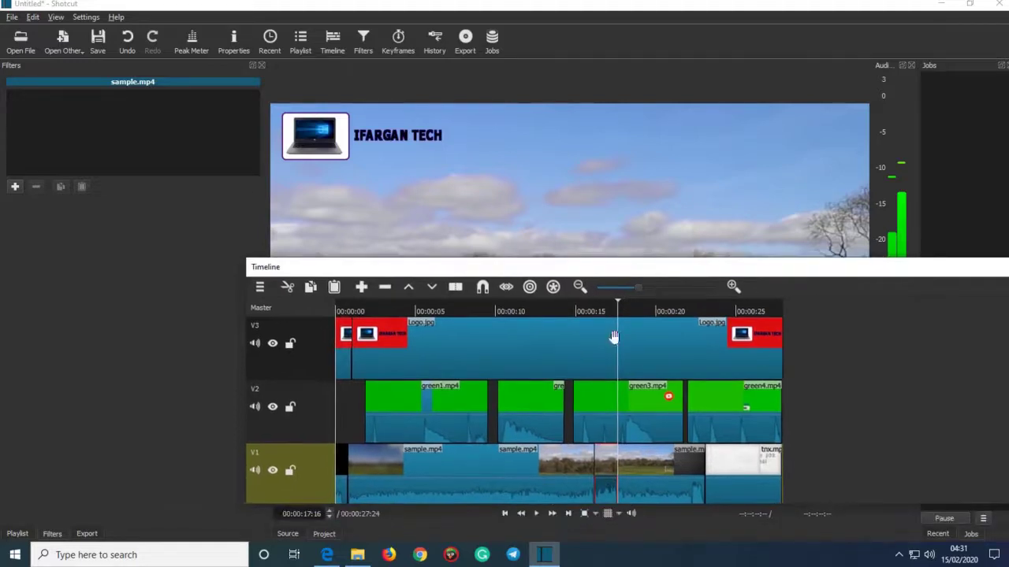
- Add a Text: Simple filter reading "hell found here" to the isolated sample.mp4 segment and uncover the preview
click(14, 192)
scroll(114, 320, down, 10)
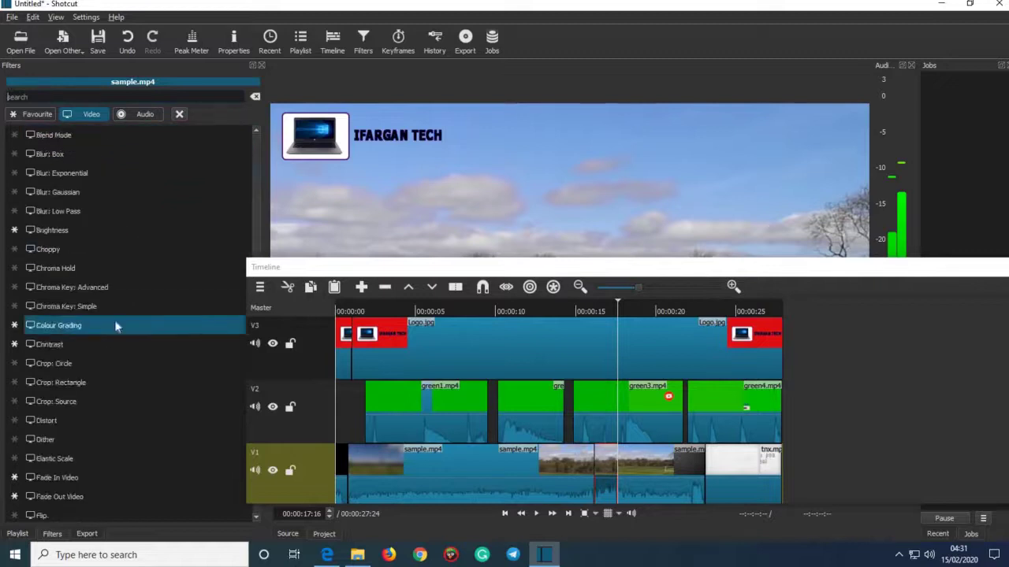
scroll(121, 345, down, 6)
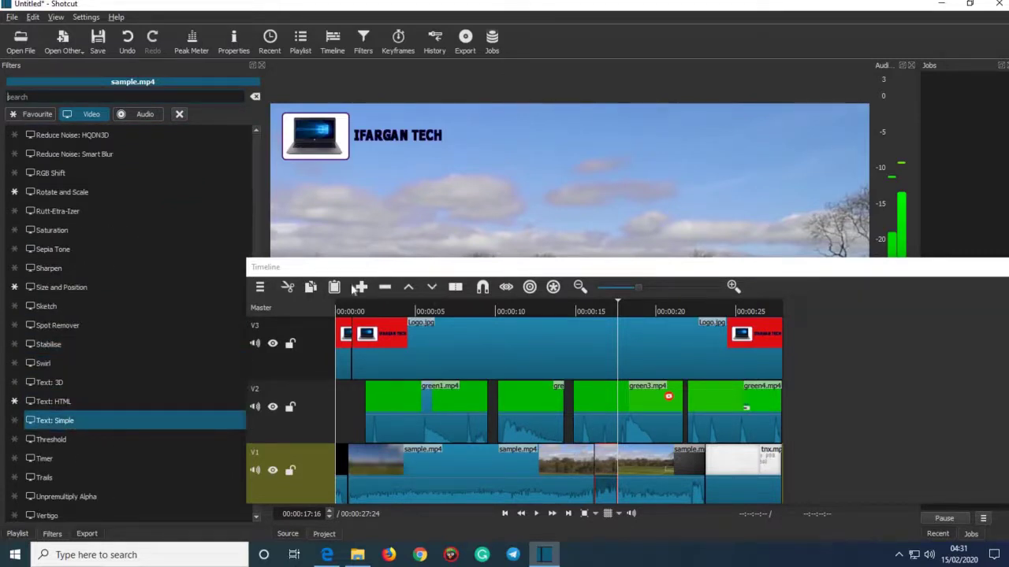
click(118, 420)
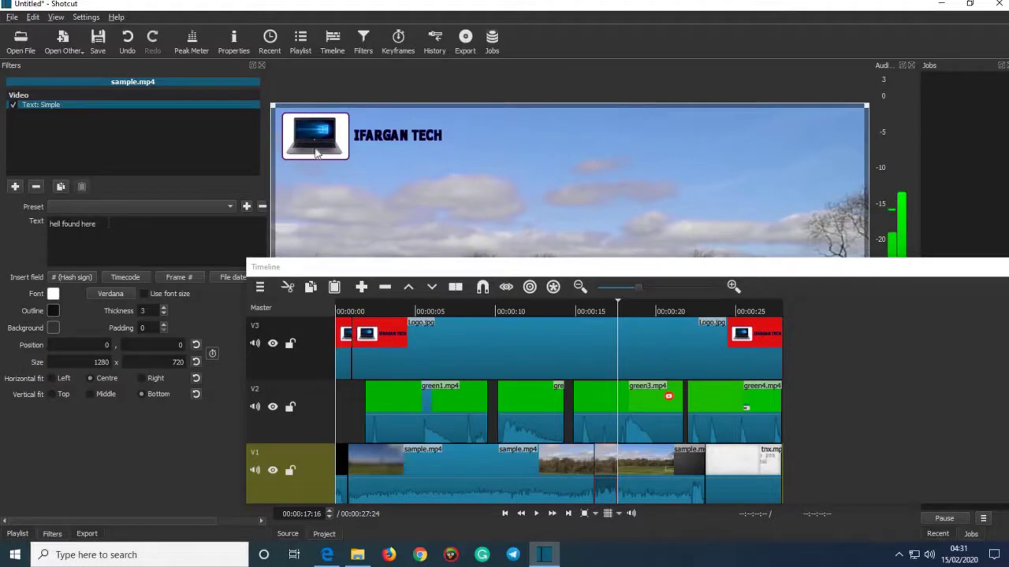
drag(610, 315, 618, 441)
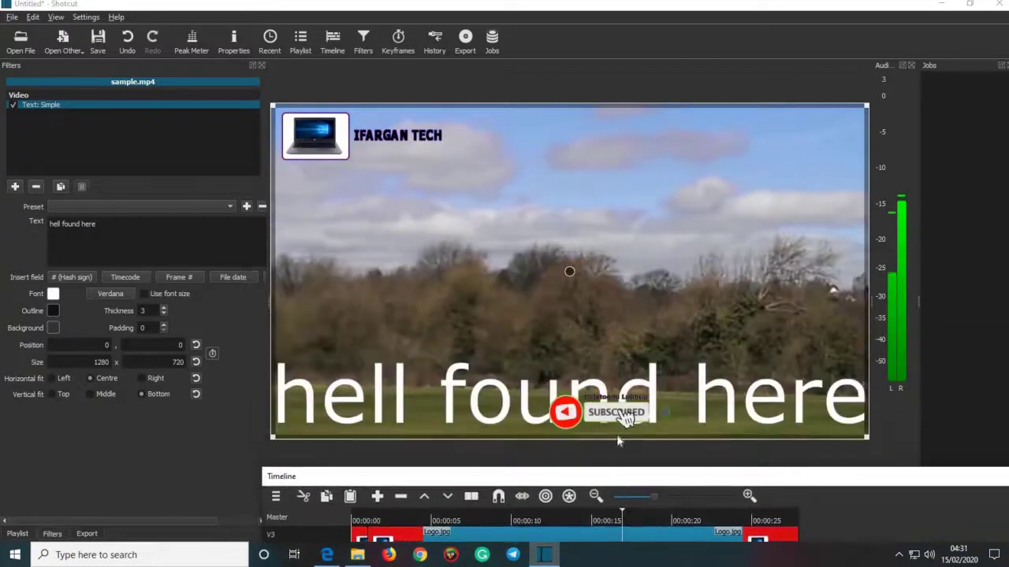
- Shrink the simple text box to 449 x 316 and place it at position 392, 216 near the middle of the frame
drag(865, 105, 478, 293)
drag(373, 367, 583, 182)
drag(573, 242, 548, 338)
drag(687, 479, 701, 462)
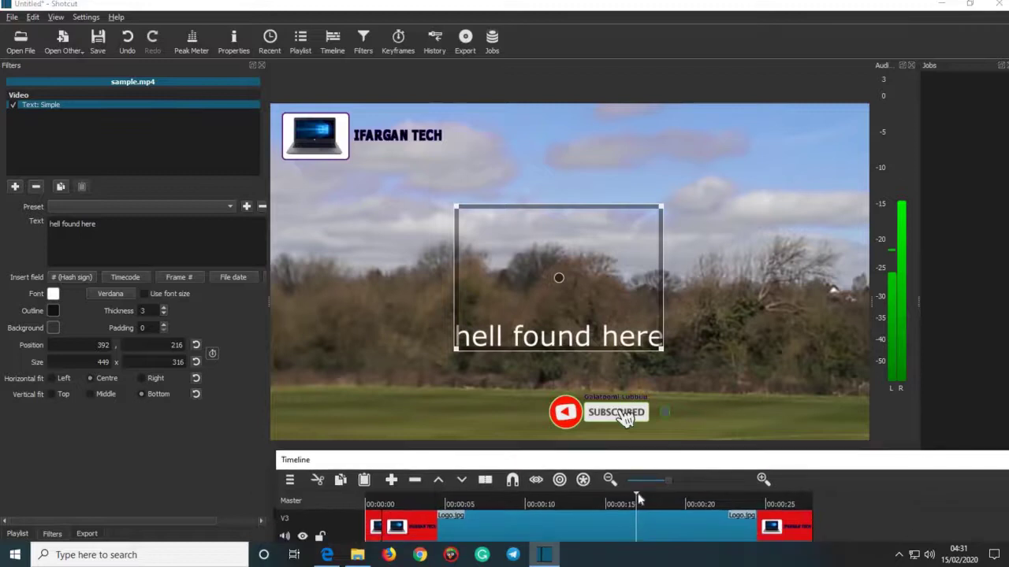
- Show the playlist and play the timeline from about 12 seconds to check the simple text overlay
click(569, 506)
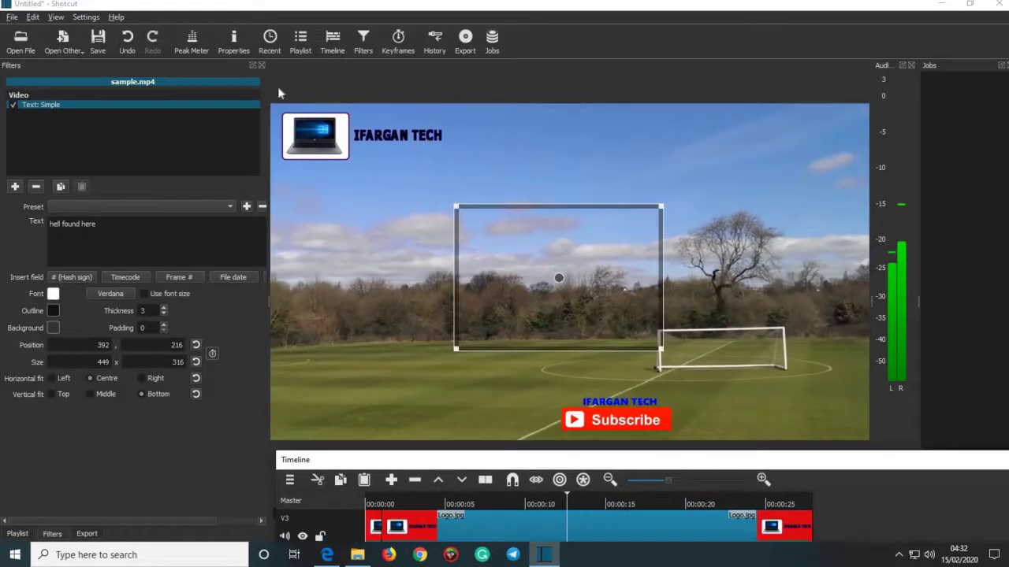
click(299, 46)
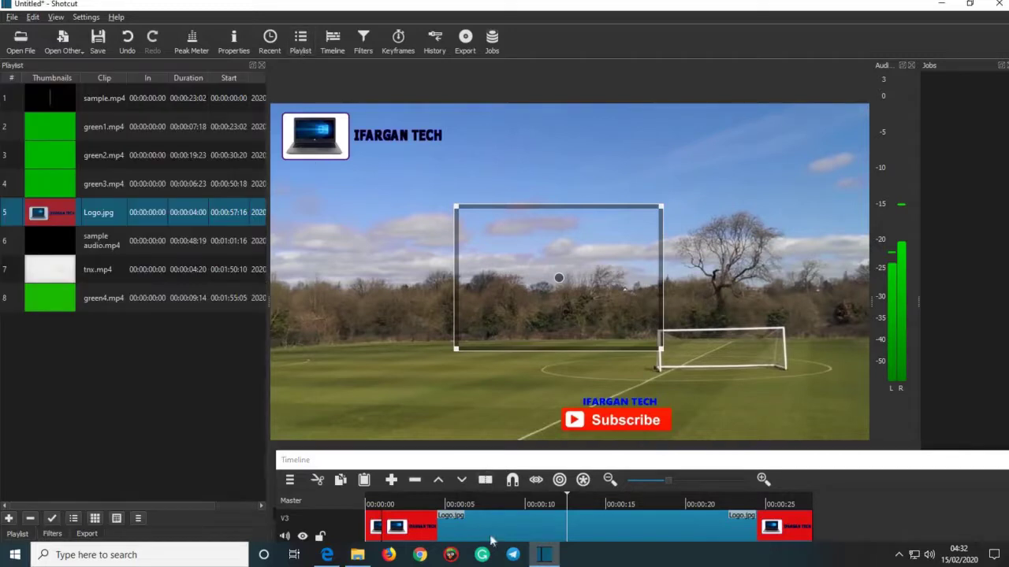
click(569, 504)
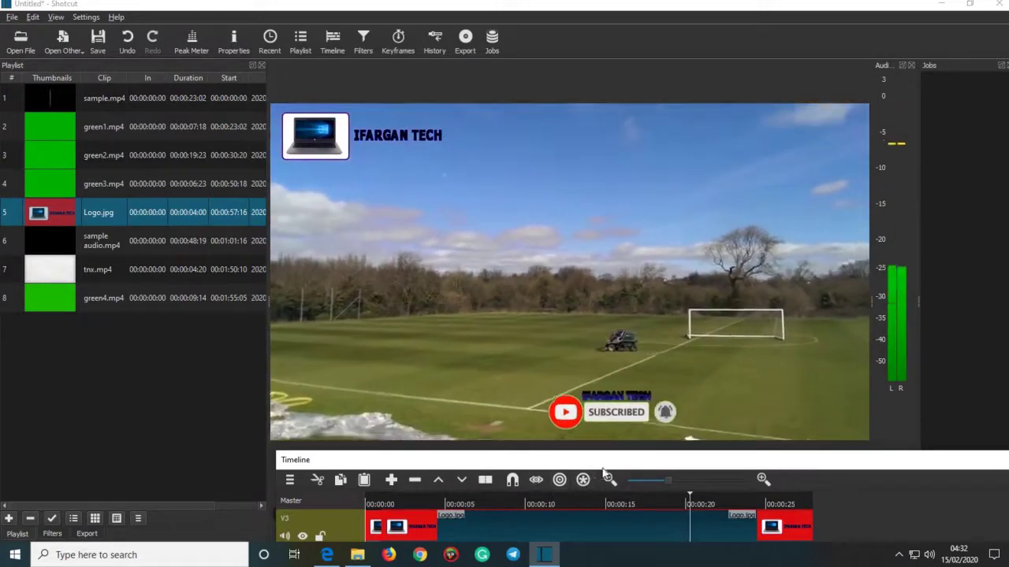
- Play the timeline through the closing thank-you clip and replay it from about 15 seconds
drag(605, 474, 587, 384)
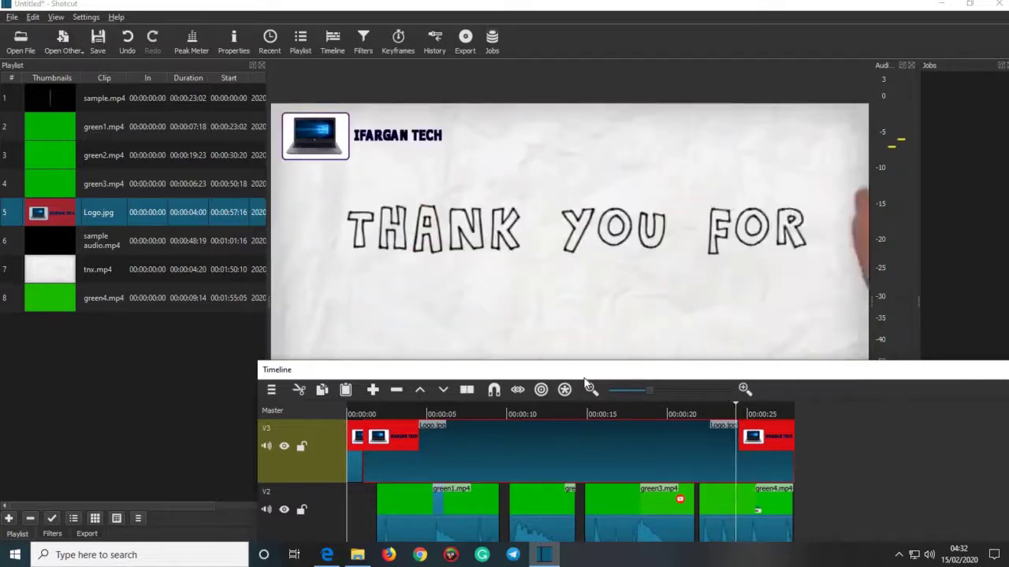
drag(599, 381, 604, 300)
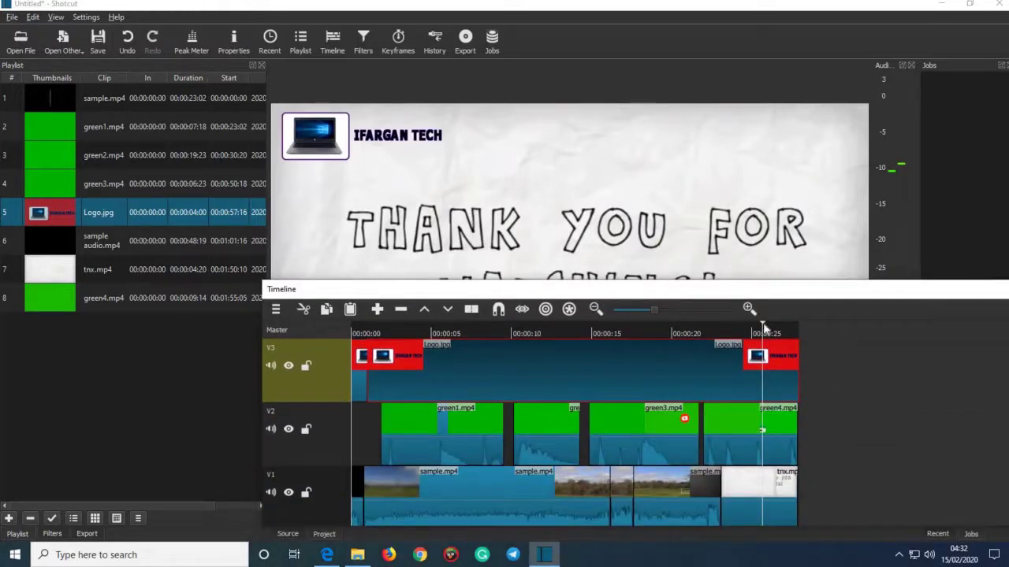
drag(631, 359, 590, 367)
drag(624, 299, 604, 460)
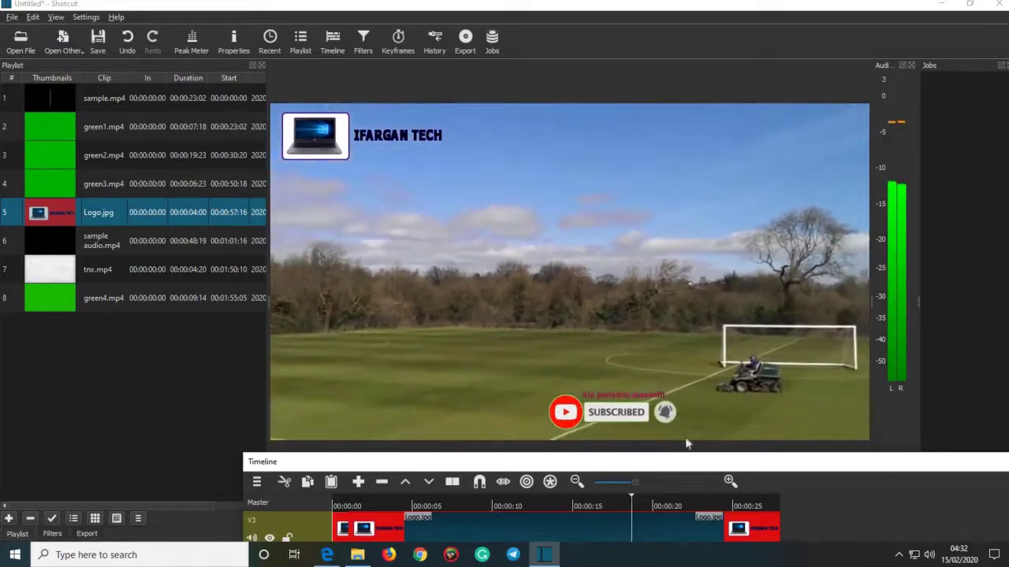
- Add a Mute audio filter to green3.mp4 on track V2 and replay the timeline from about 14 seconds
drag(682, 465, 669, 318)
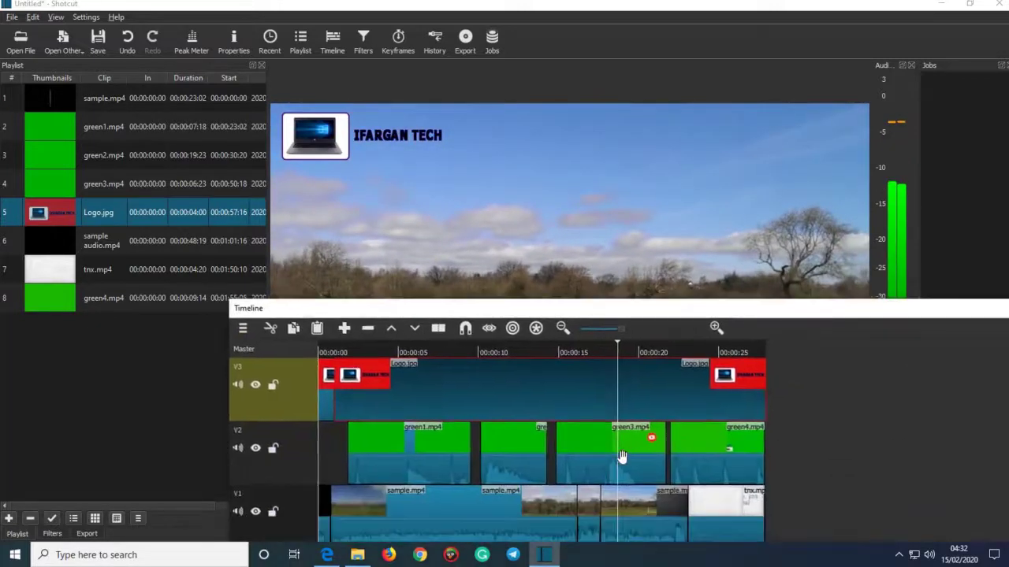
click(622, 457)
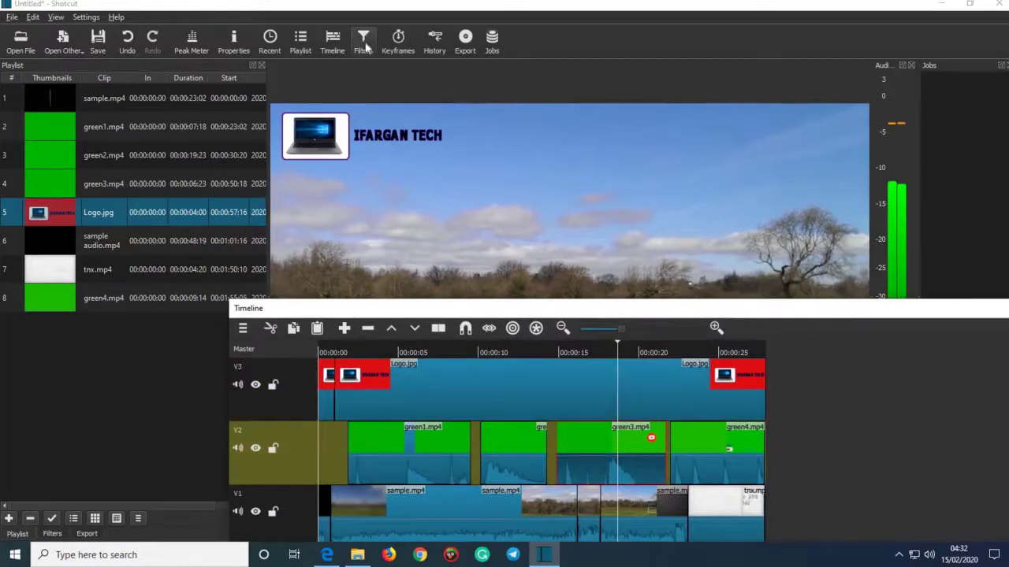
click(365, 46)
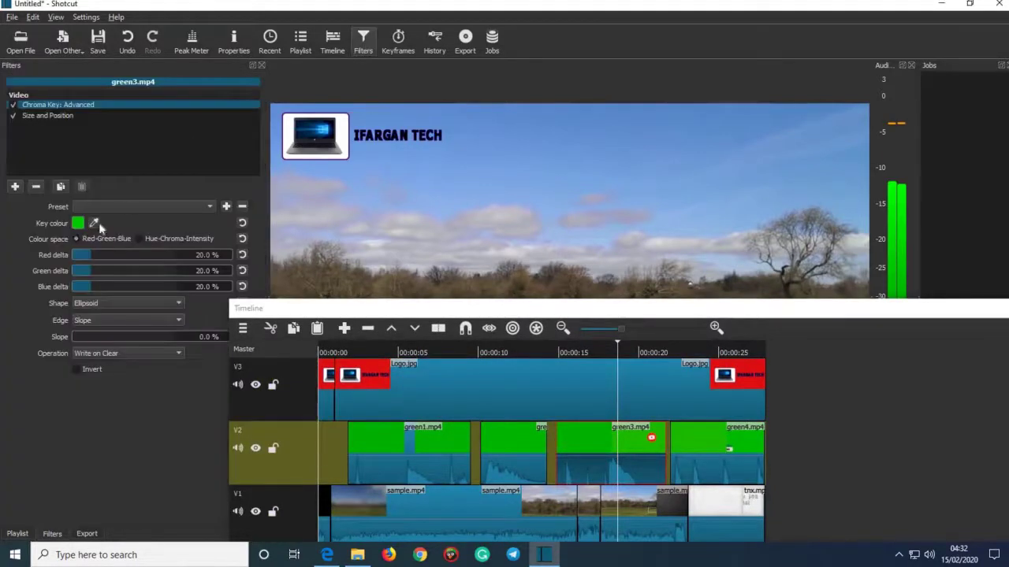
click(15, 186)
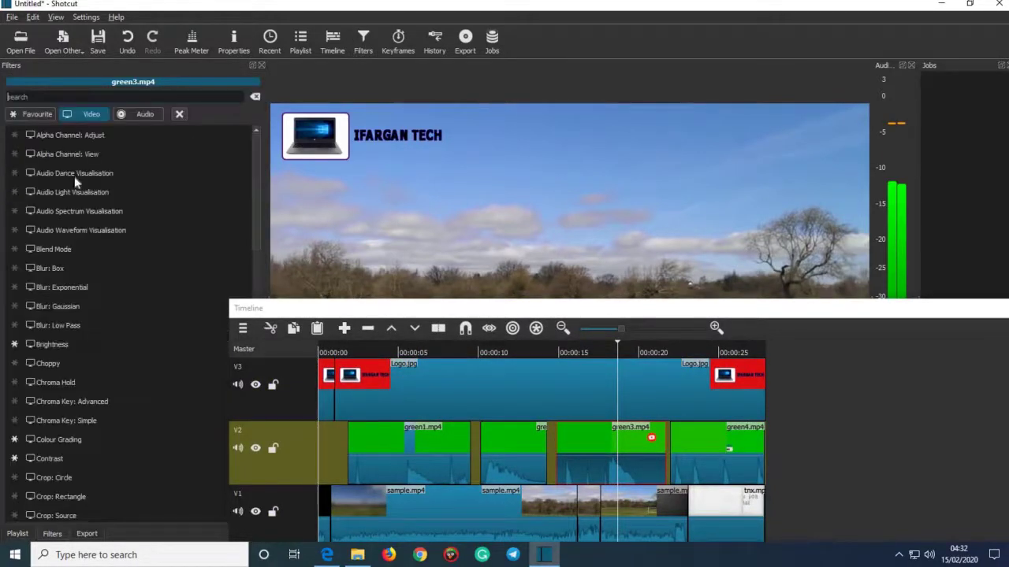
click(142, 115)
click(44, 402)
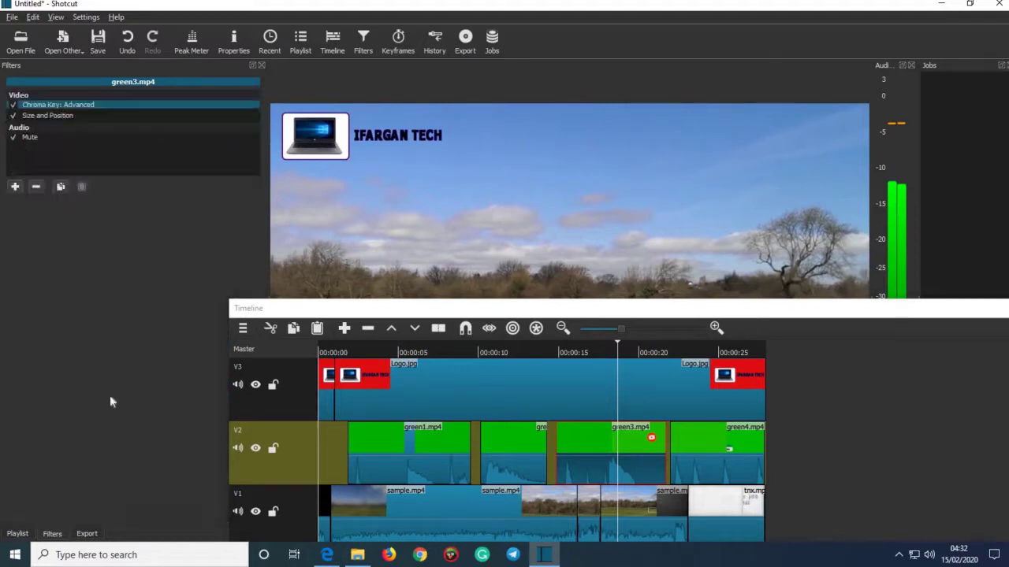
drag(593, 353, 549, 353)
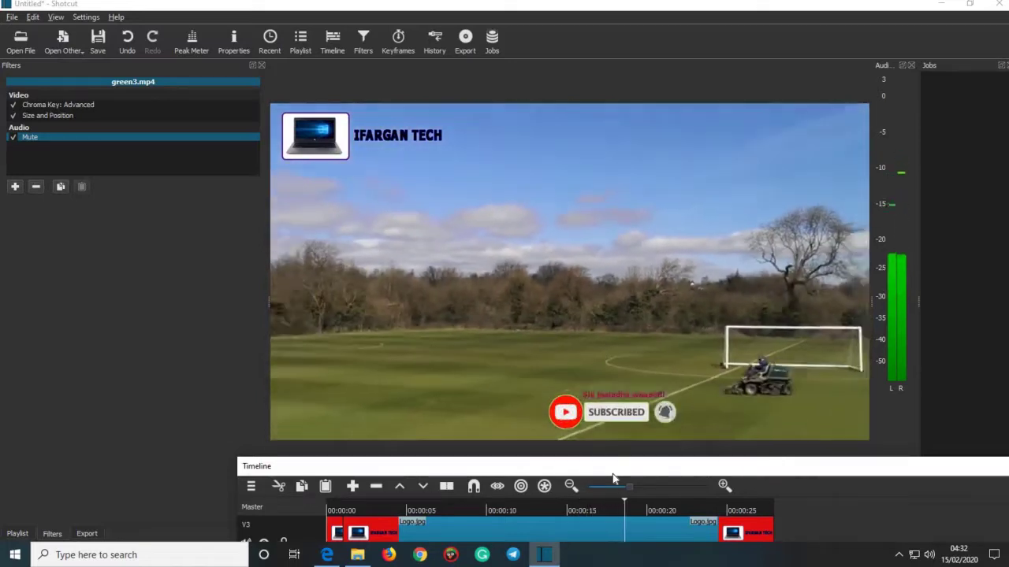
- Add an audio track beneath track V1 on the timeline
drag(640, 466, 618, 212)
scroll(680, 317, down, 1)
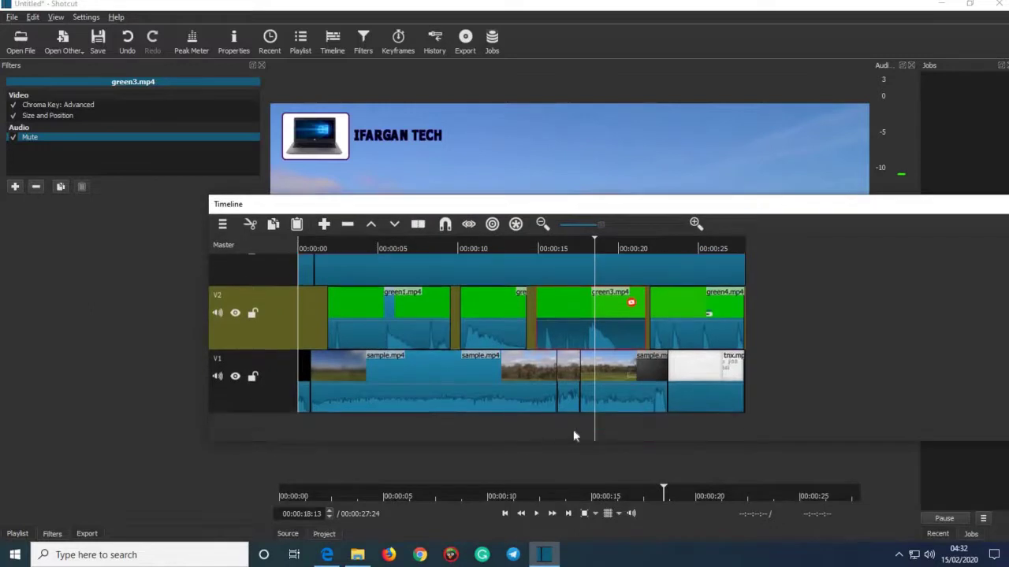
right_click(532, 431)
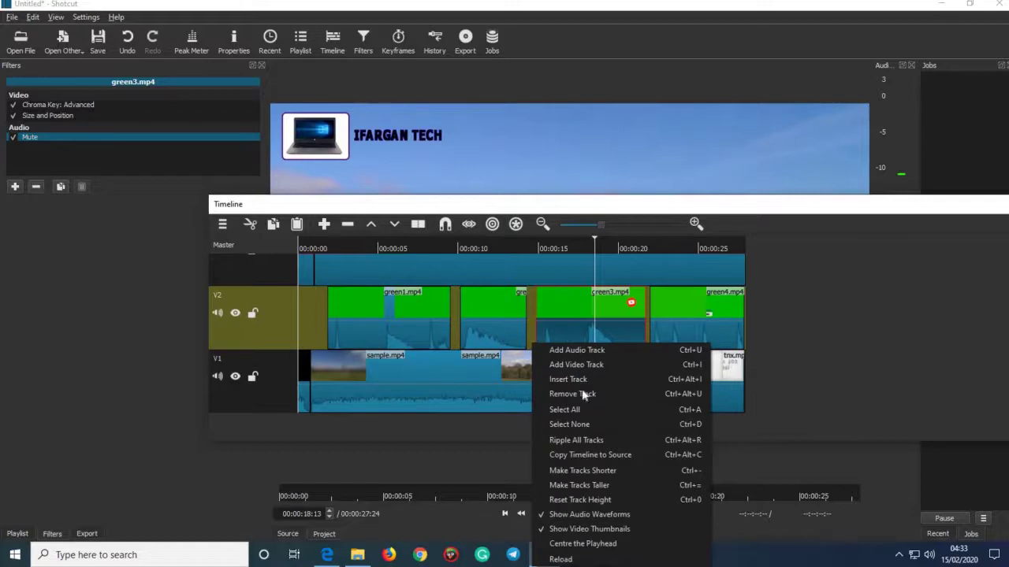
click(583, 351)
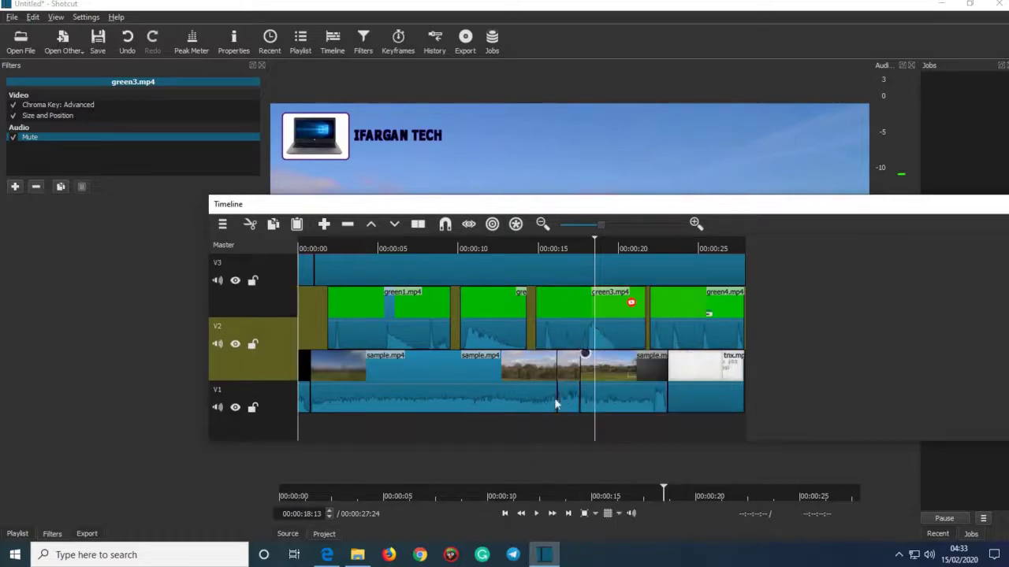
scroll(473, 405, down, 1)
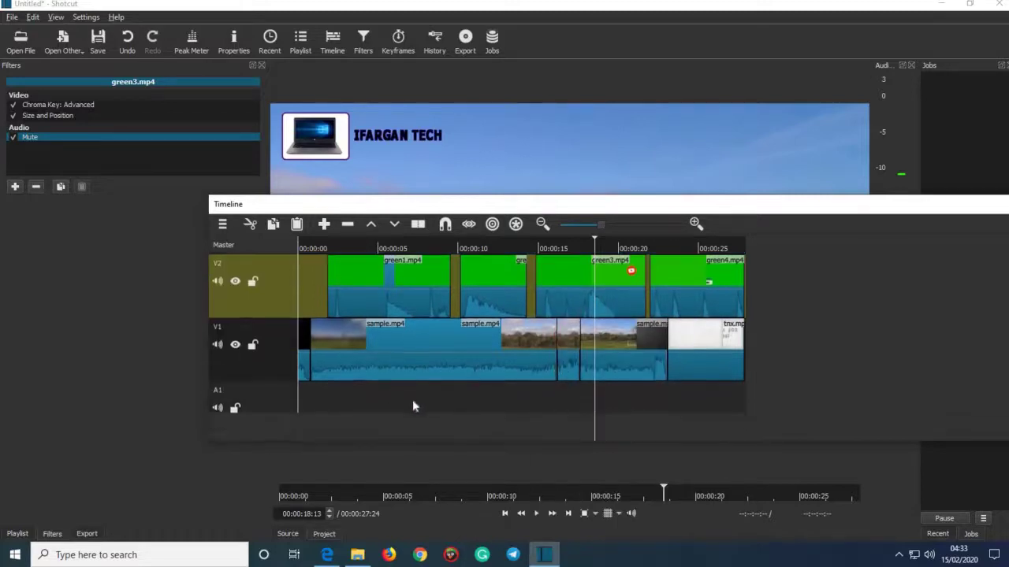
- Place sample audio.mp4 from the playlist on audio track A1, starting at the beginning of the timeline
click(300, 37)
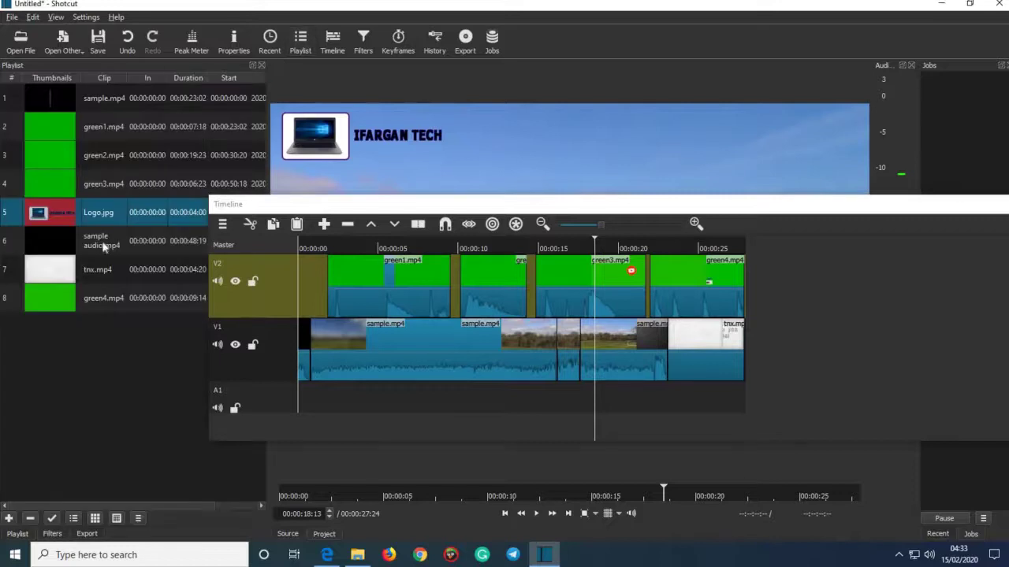
drag(102, 241, 316, 400)
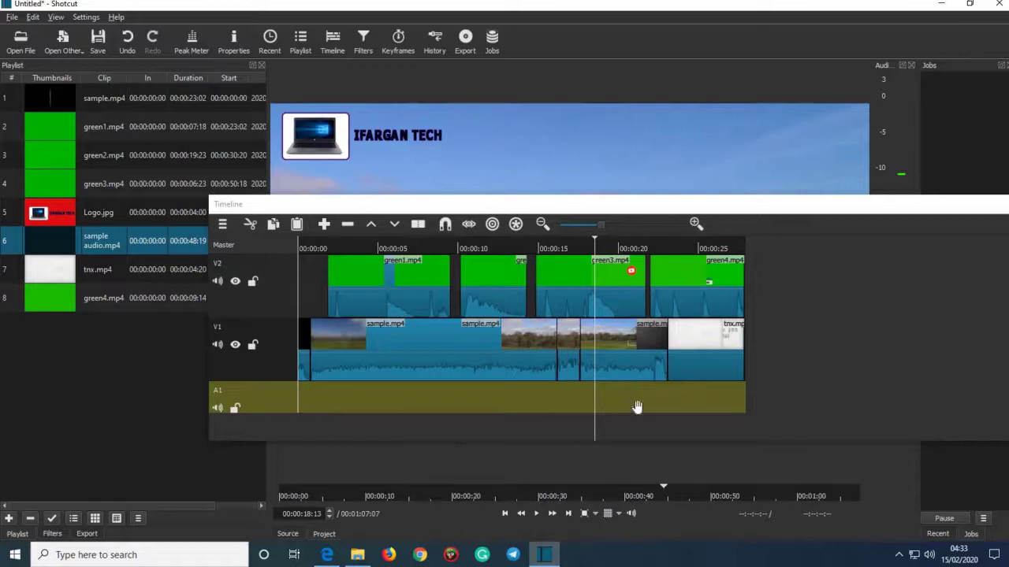
drag(696, 406, 390, 417)
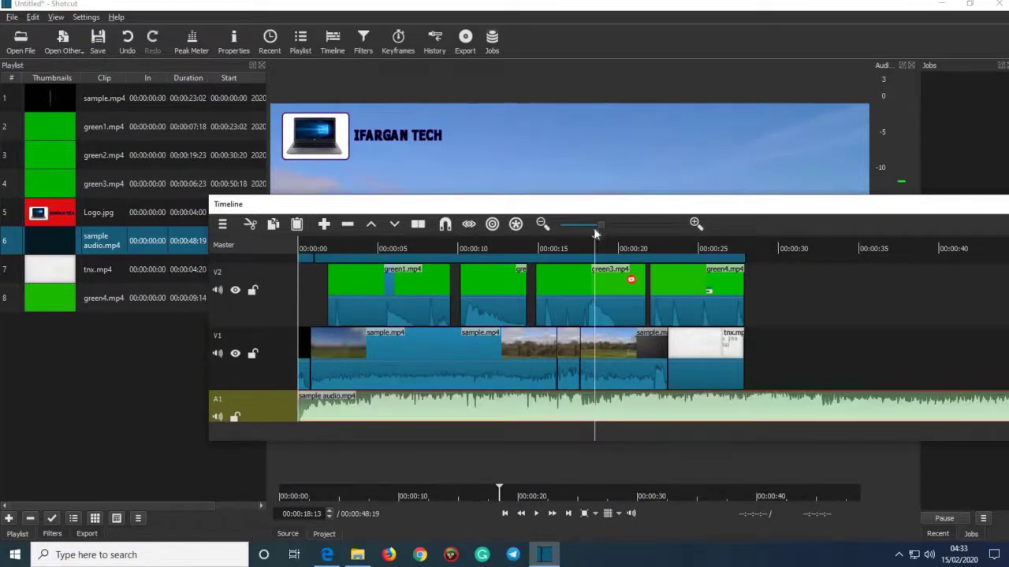
- Mute track V1 and play the timeline from the start to check the background audio
key(Home)
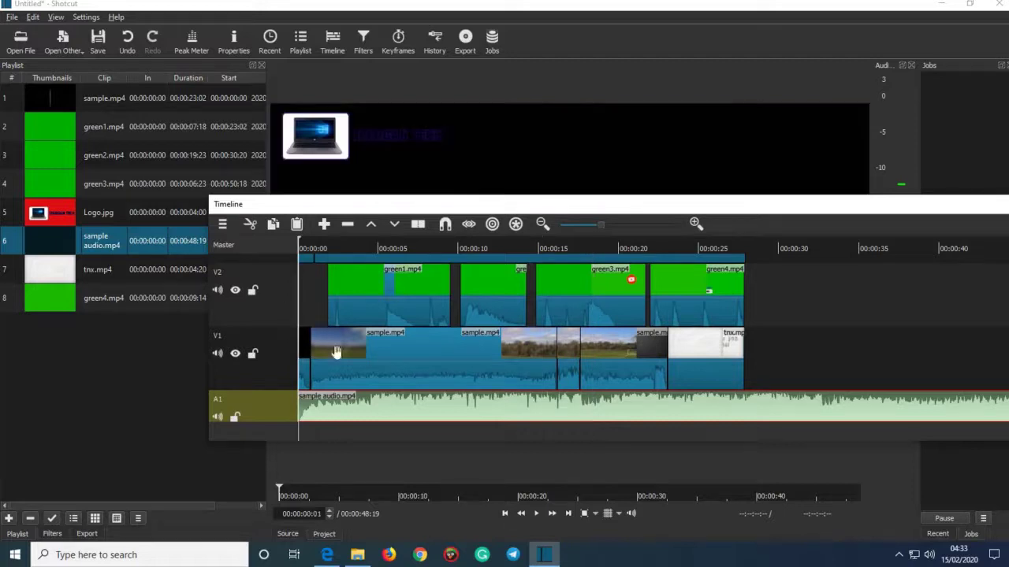
click(217, 355)
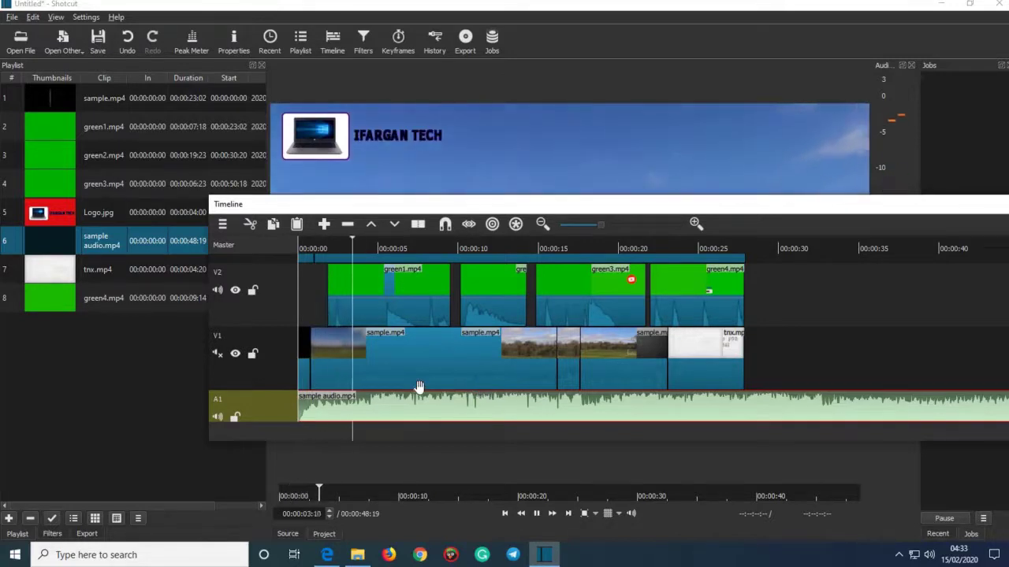
drag(666, 226, 669, 470)
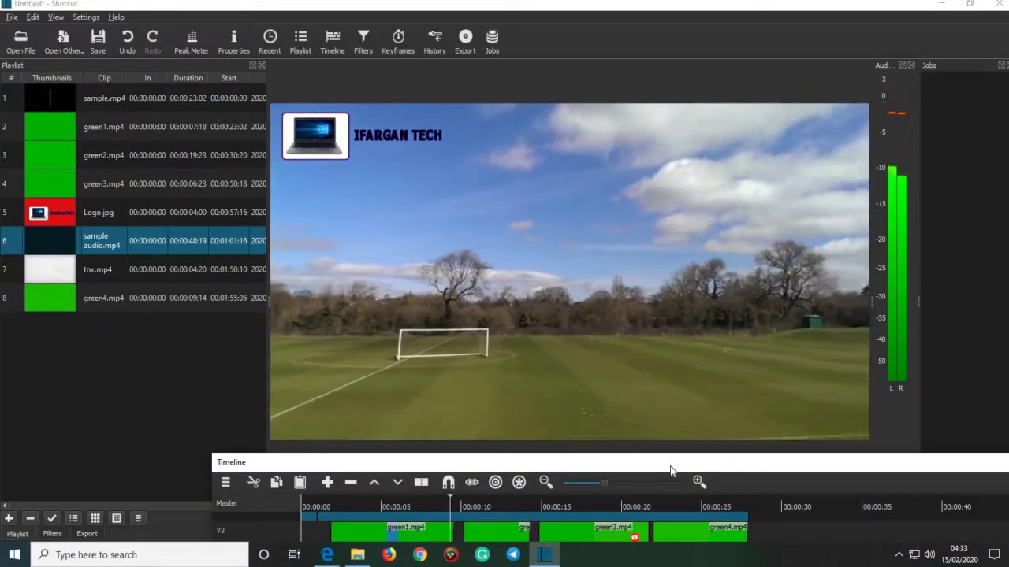
drag(670, 471, 675, 453)
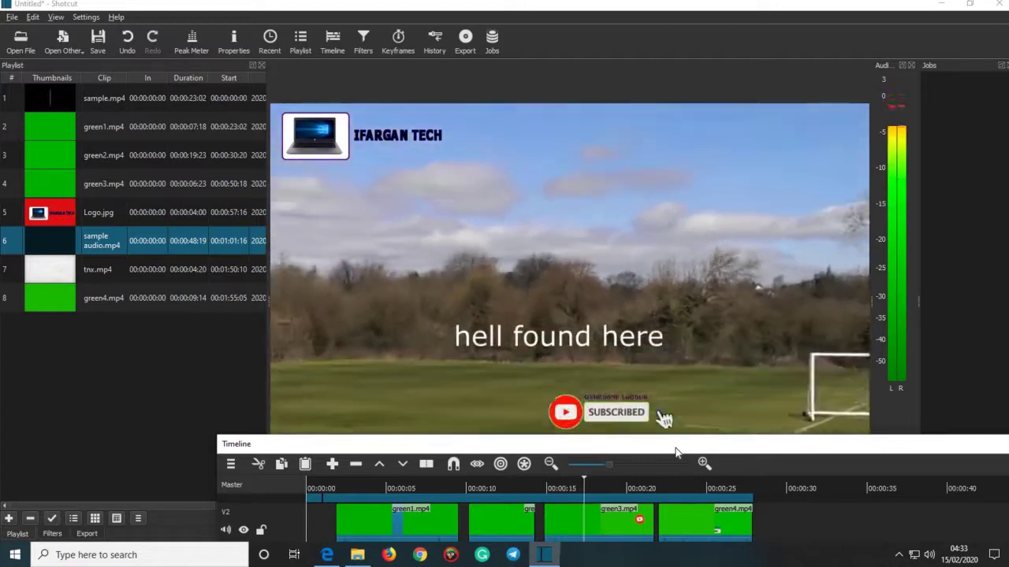
- Split sample audio.mp4 on track A1 where the video clips end and remove the excess part
drag(675, 453, 656, 288)
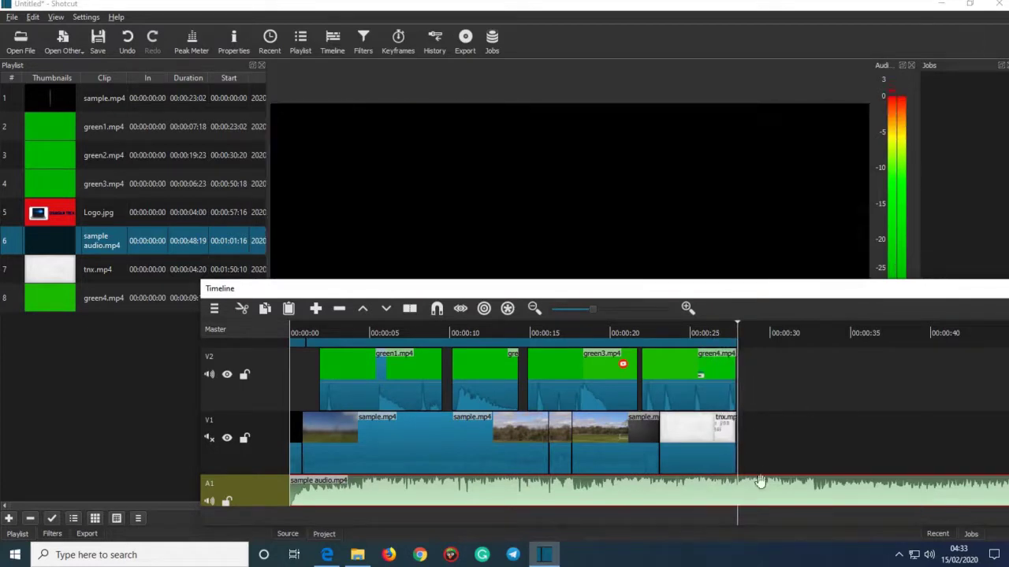
click(409, 311)
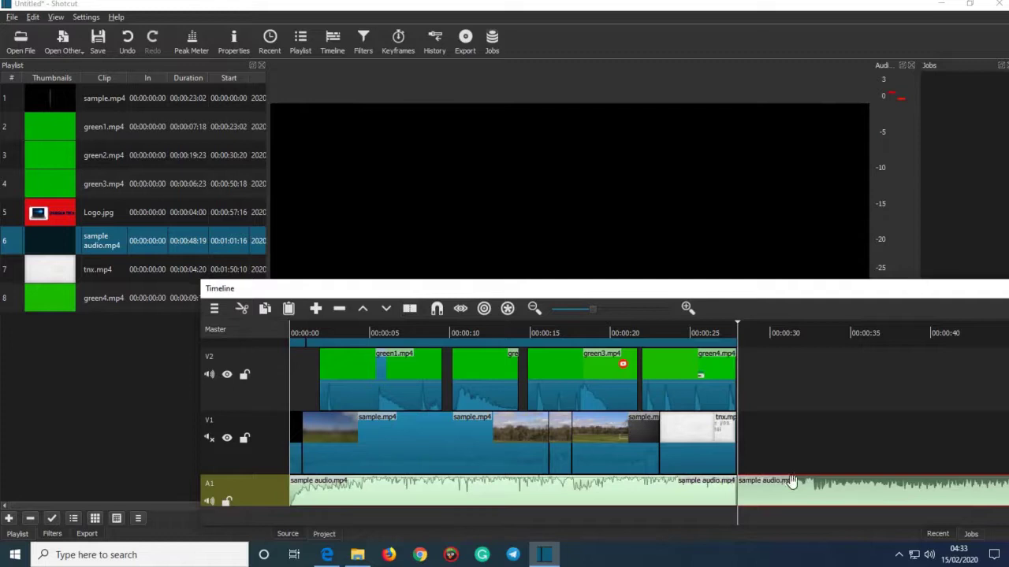
click(339, 309)
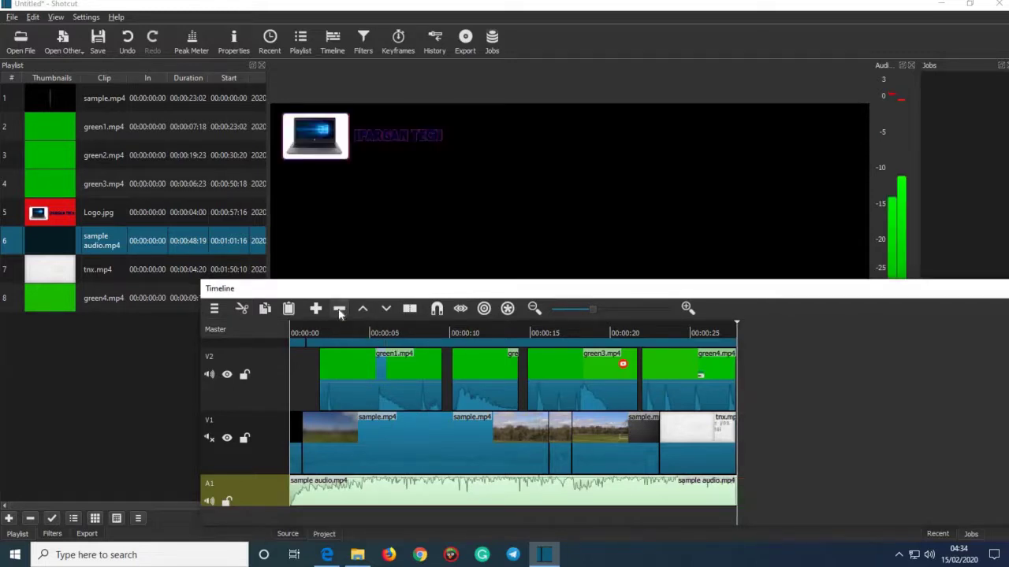
- Play the whole timeline from the start with the preview uncovered to check the trimmed background audio
key(space)
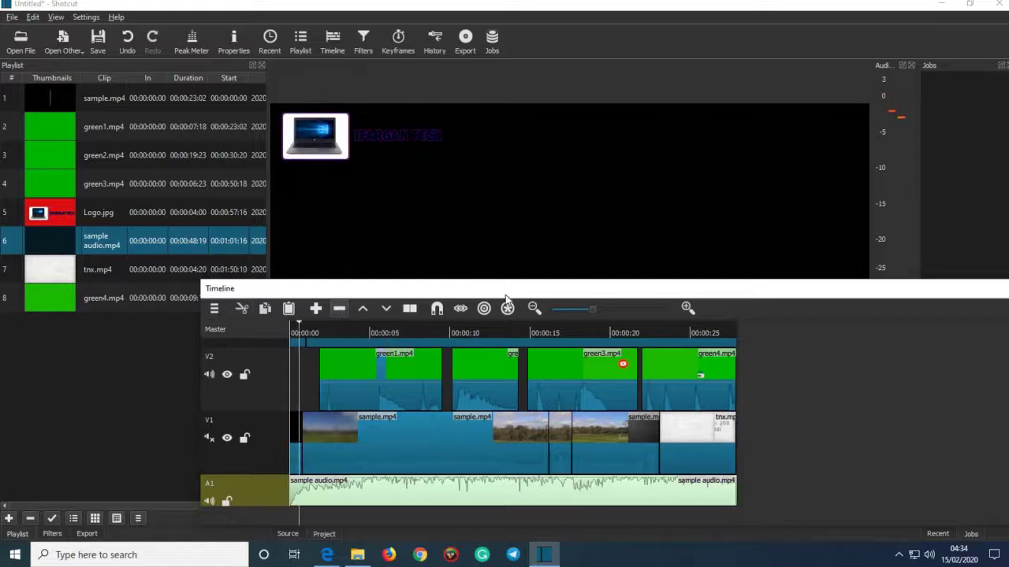
drag(492, 288, 542, 484)
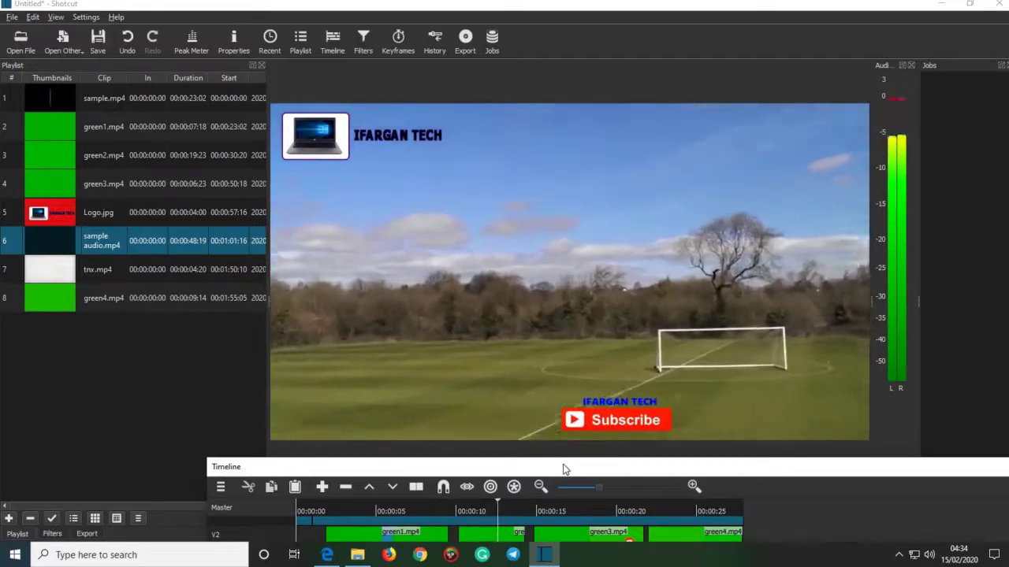
drag(564, 467, 564, 483)
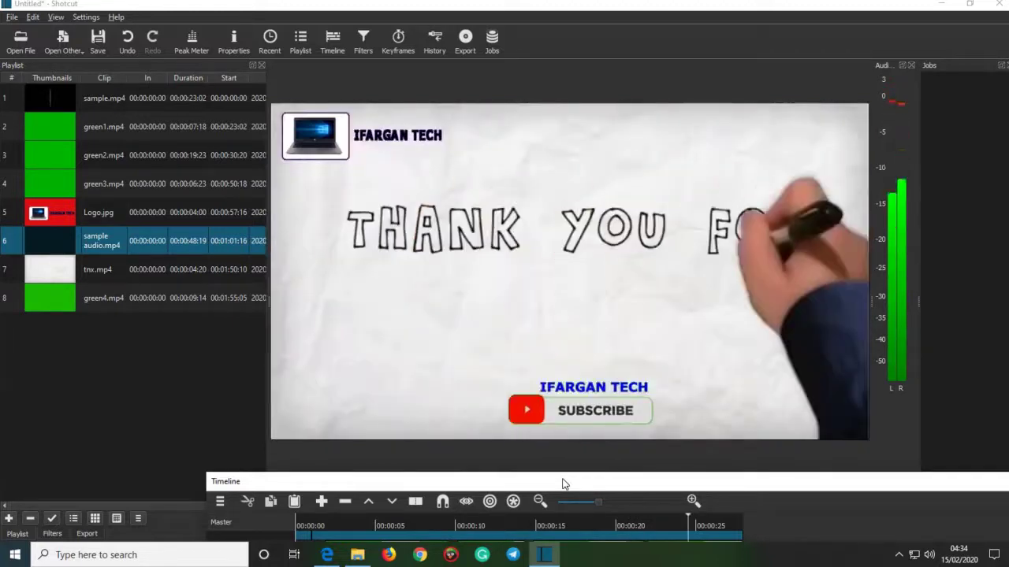
drag(561, 482, 549, 464)
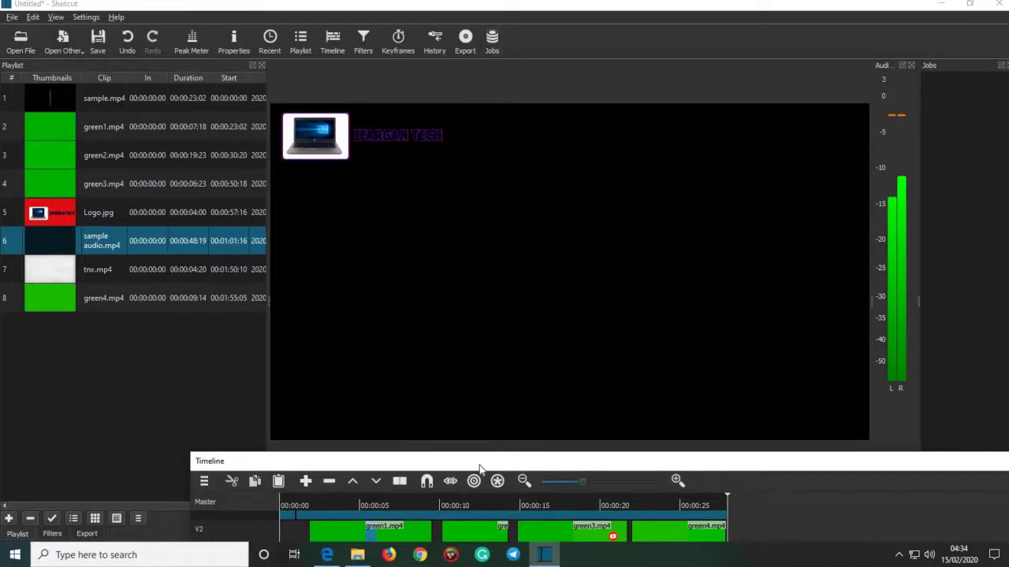
- Set the speed of the sample.mp4 segment following the simple text segment on V1 to 1.9x and replay it from about 17 seconds
drag(502, 450, 620, 326)
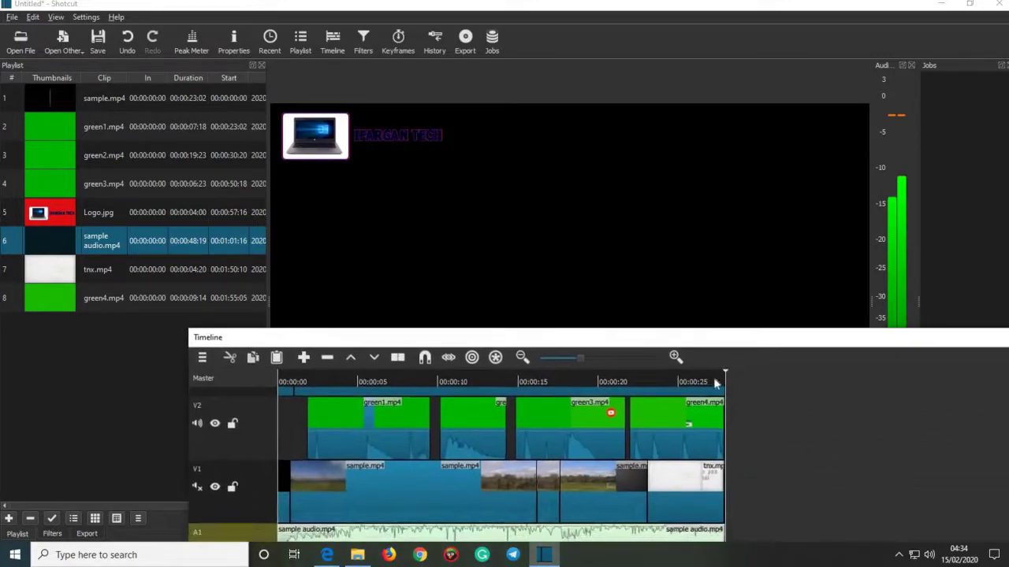
drag(717, 382, 559, 450)
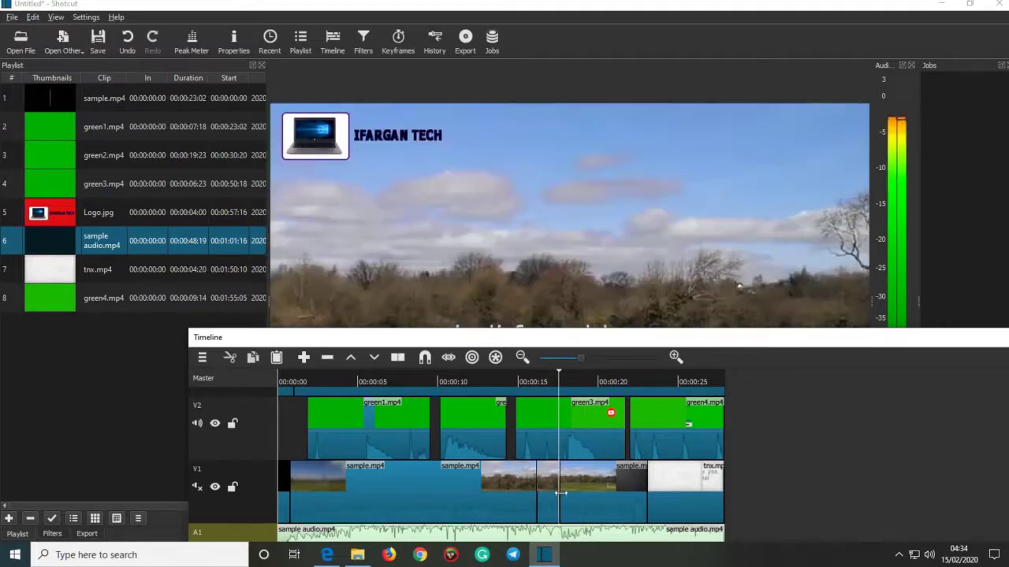
click(580, 489)
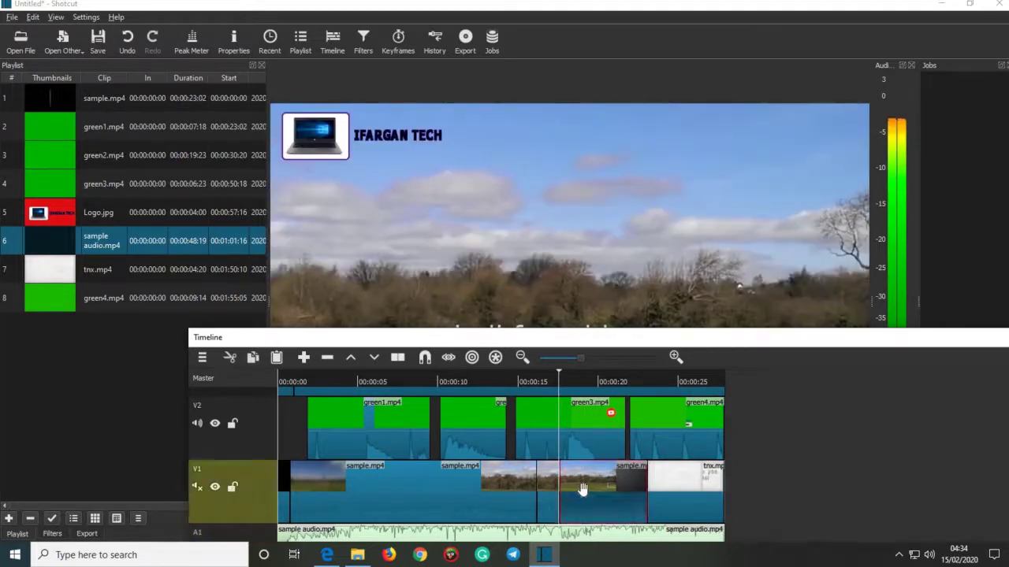
drag(564, 337, 604, 394)
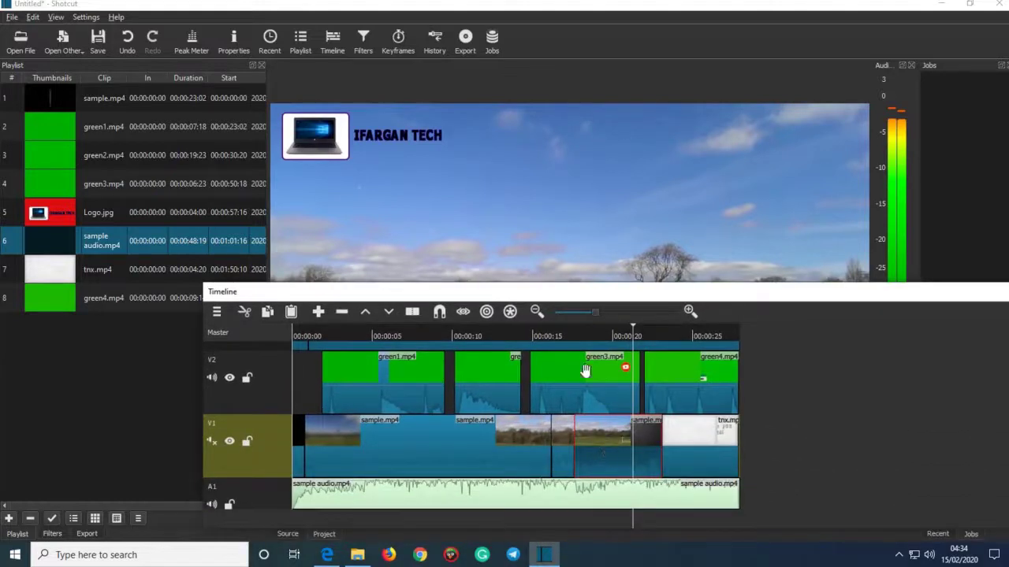
click(52, 21)
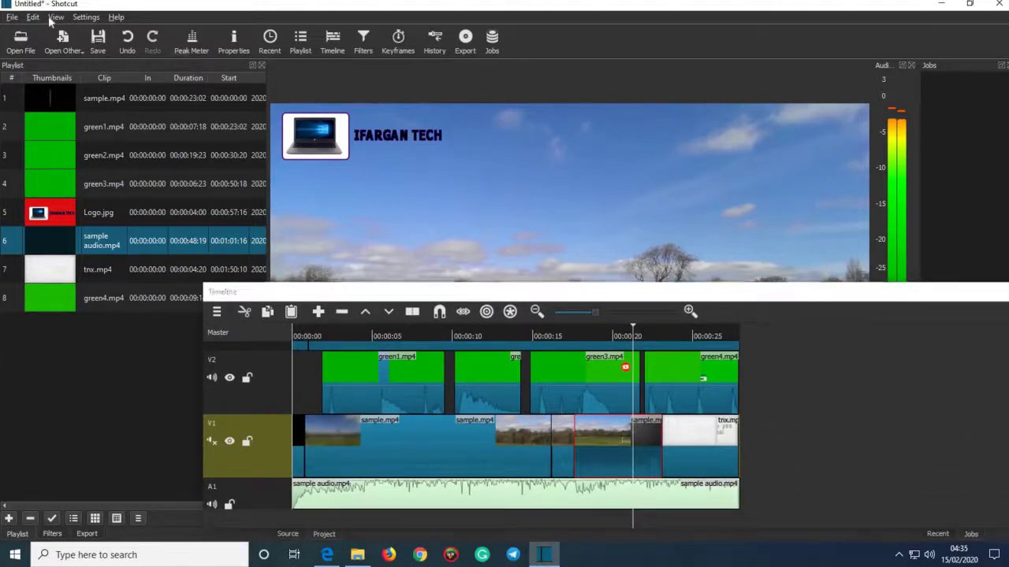
click(55, 16)
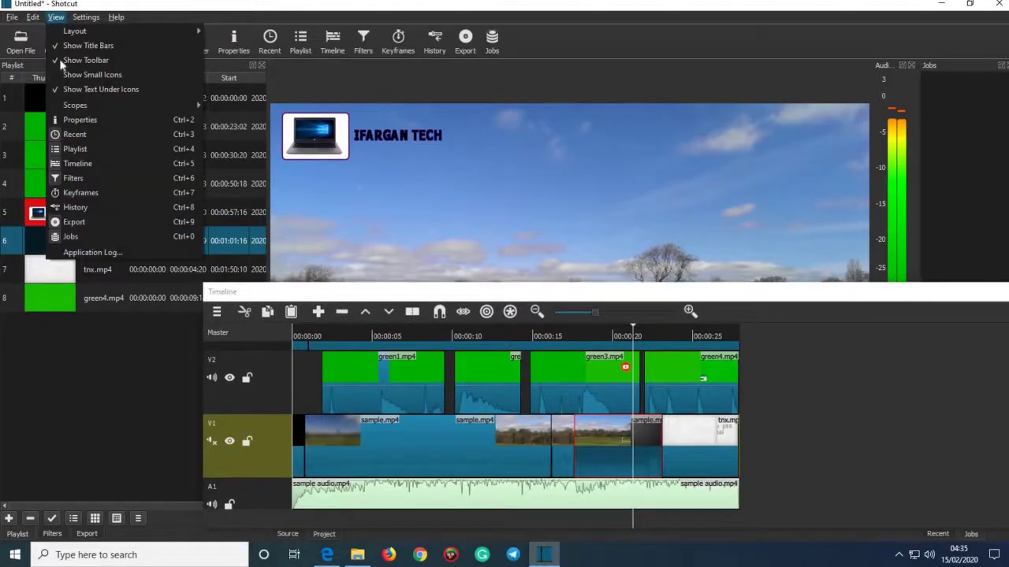
click(79, 120)
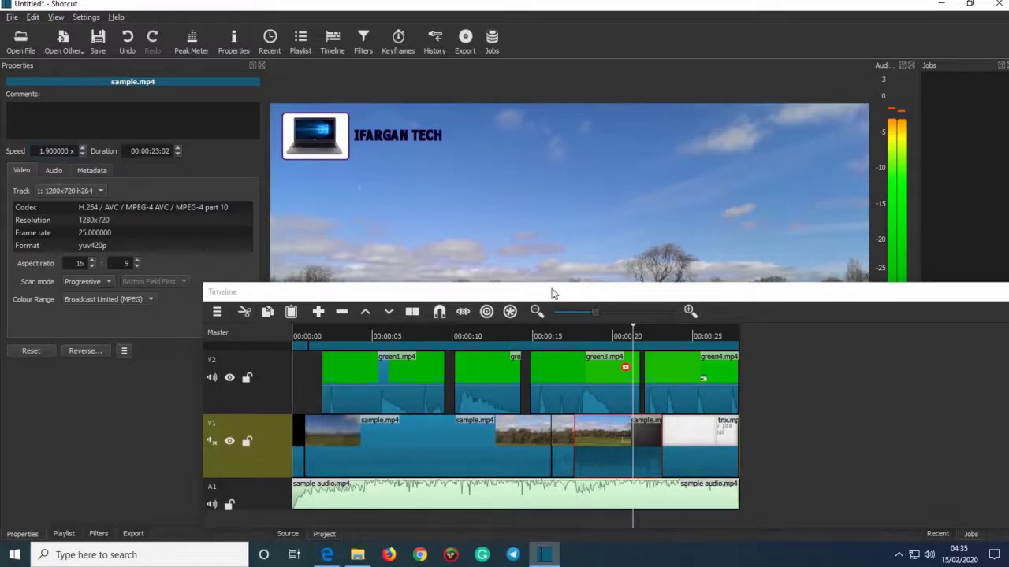
drag(554, 298, 587, 406)
key(Return)
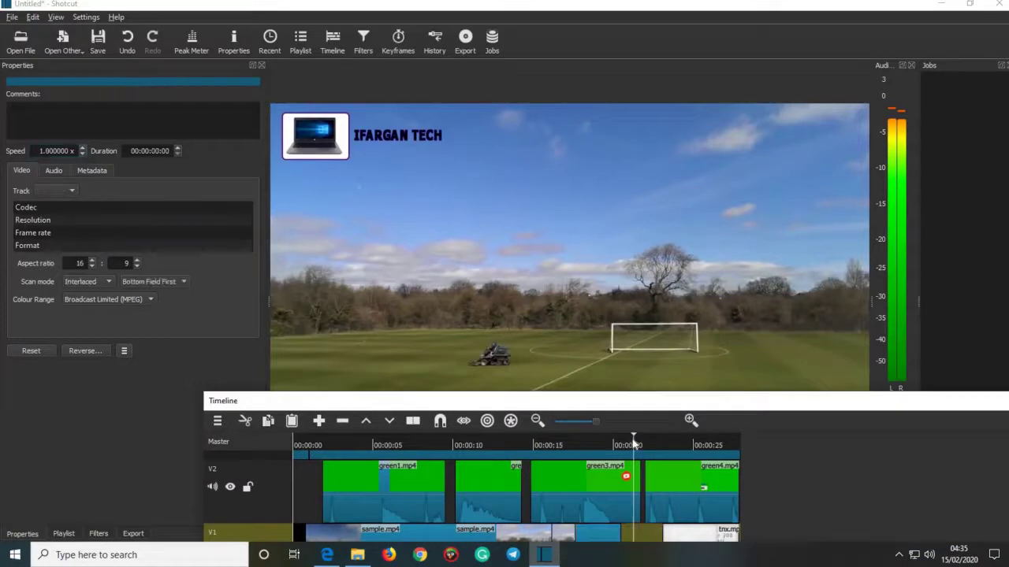
mouse_move(587, 448)
mouse_down()
mouse_move(532, 447)
mouse_move(576, 455)
mouse_up()
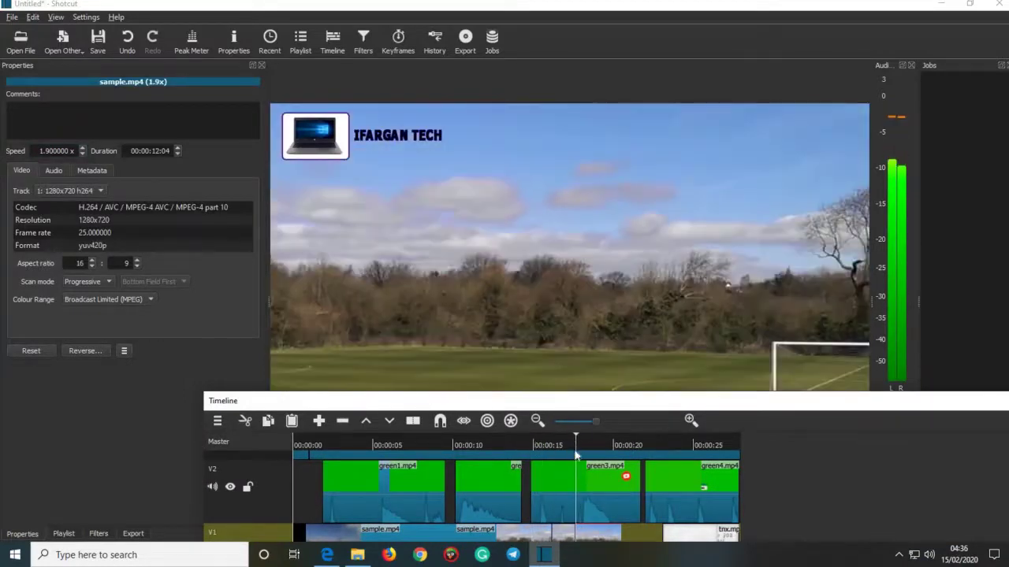